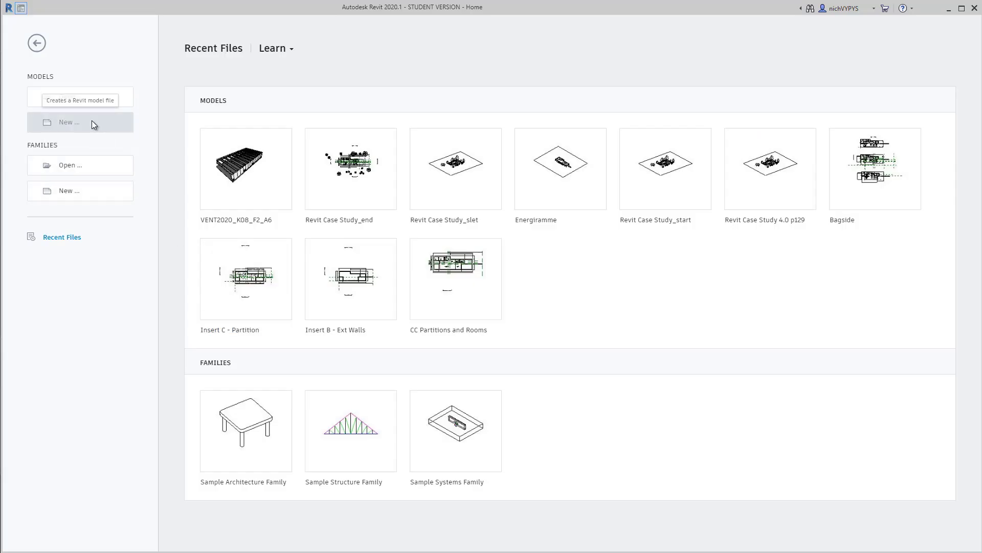
Create a new project from the Systems Template
{"action": "left_click", "coordinate": [560, 361]}
{"action": "left_click", "coordinate": [538, 382]}
{"action": "left_click", "coordinate": [561, 415]}
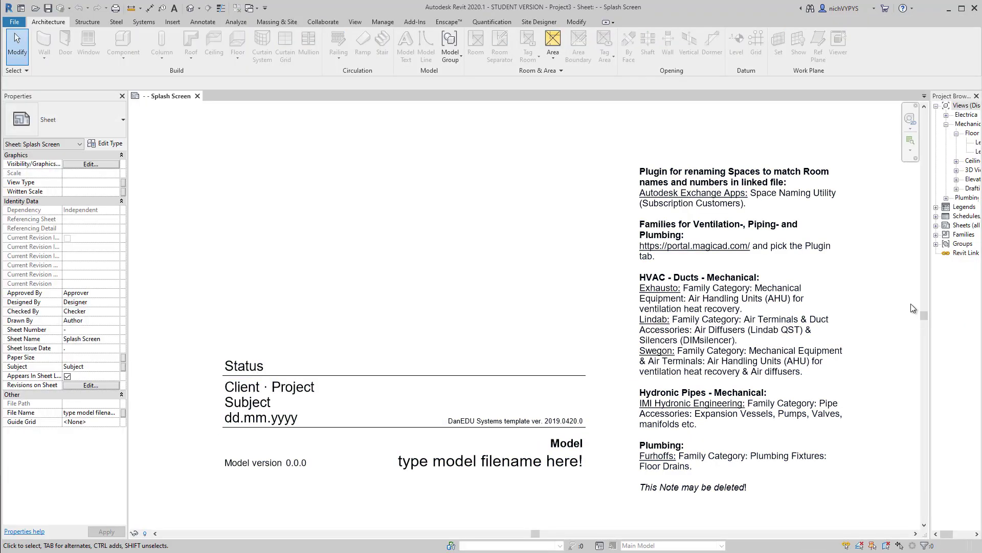
In the Level 1 (mechnical) plan, link K01_F2_Case 3.semester_UNDERLAY_INT.rvt Auto Origin to Origin
{"action": "double_click", "coordinate": [919, 142]}
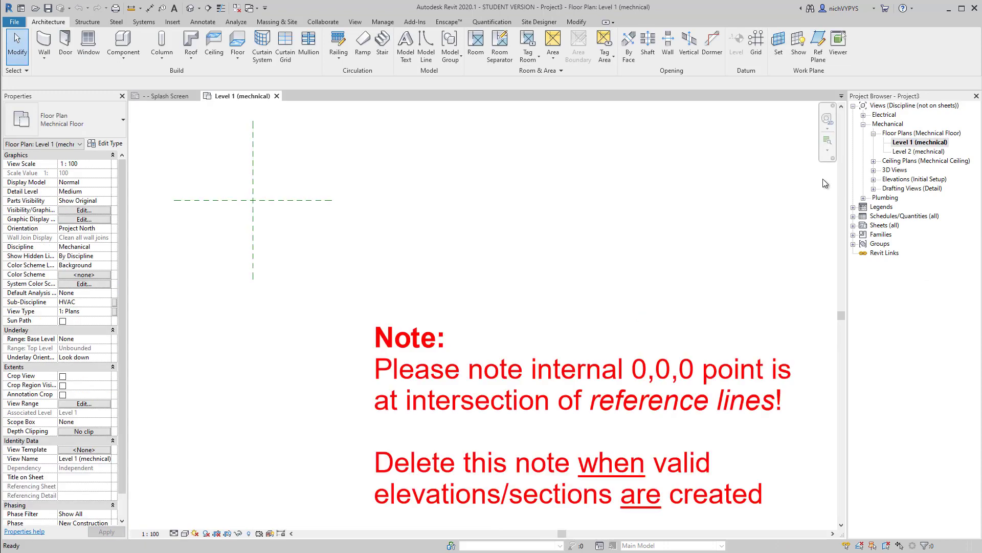
{"action": "middle_click_drag", "start_coordinate": [494, 263], "coordinate": [446, 360]}
{"action": "left_click", "coordinate": [177, 20]}
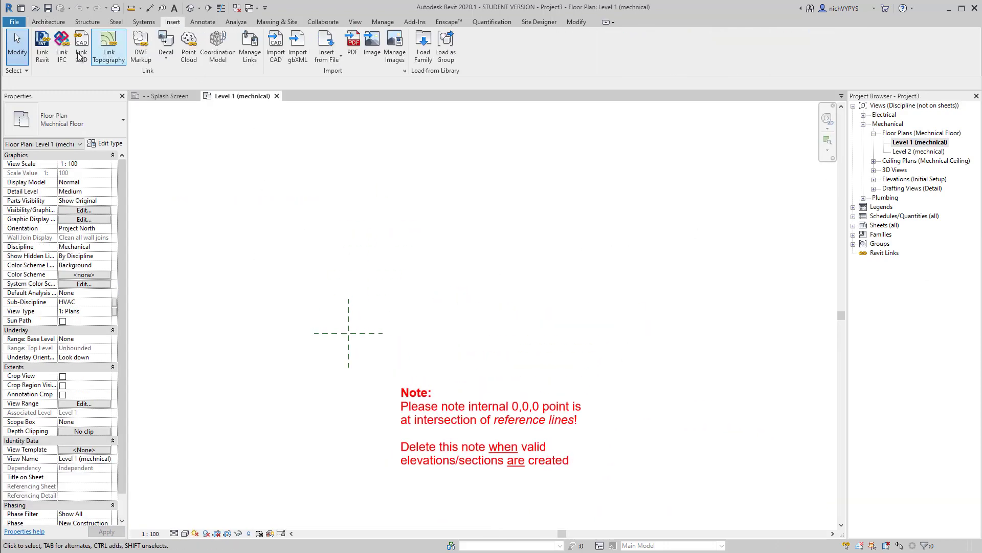
{"action": "left_click", "coordinate": [44, 50]}
{"action": "left_click", "coordinate": [389, 316]}
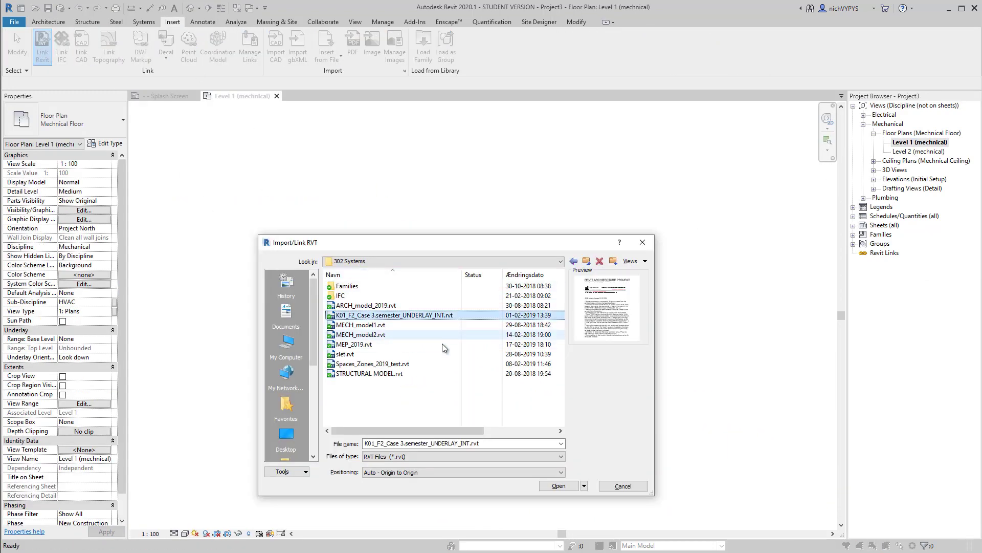
{"action": "double_click", "coordinate": [494, 474]}
{"action": "left_click", "coordinate": [557, 486]}
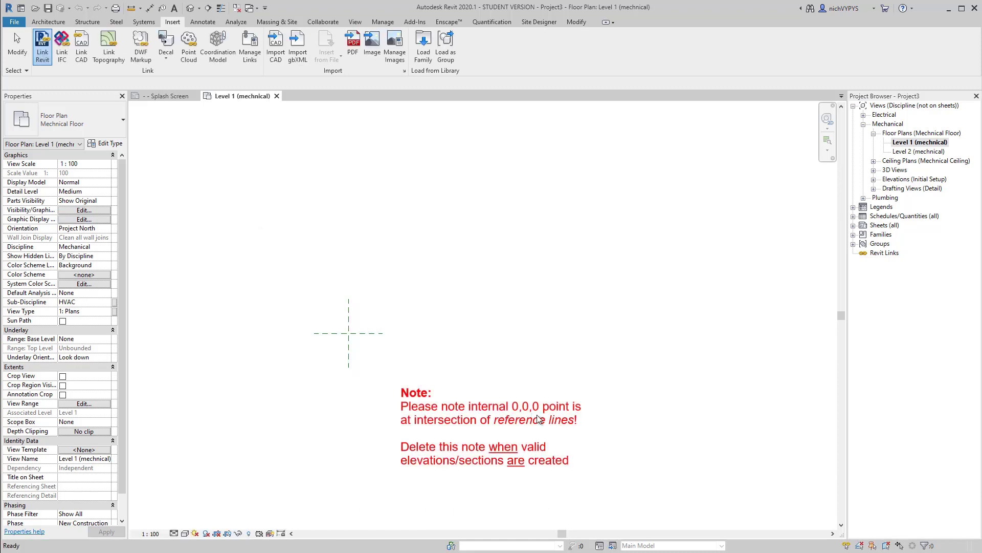
View the linked building in the 3D (mechnical) view from above
{"action": "middle_click_drag", "start_coordinate": [516, 424], "coordinate": [555, 365]}
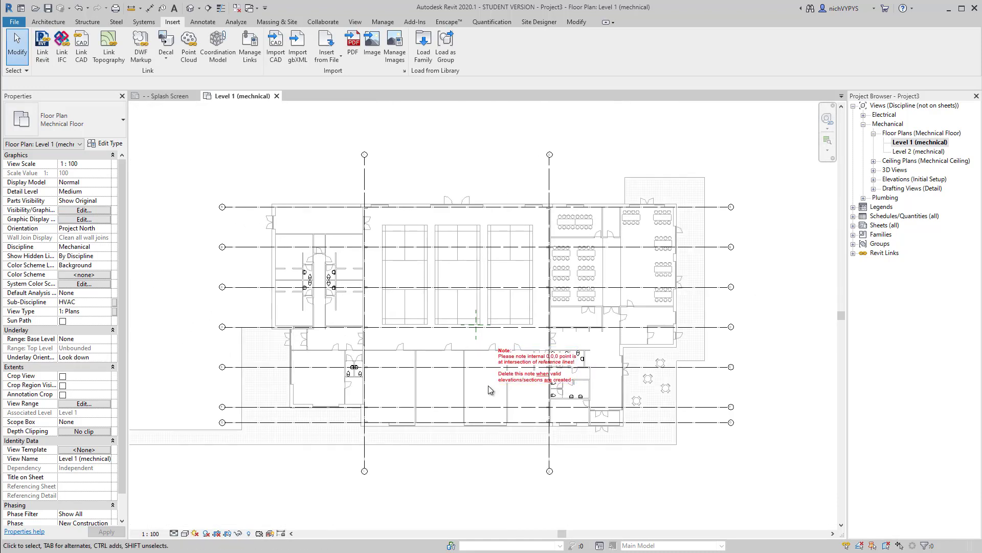
{"action": "double_click", "coordinate": [898, 171]}
{"action": "double_click", "coordinate": [902, 179]}
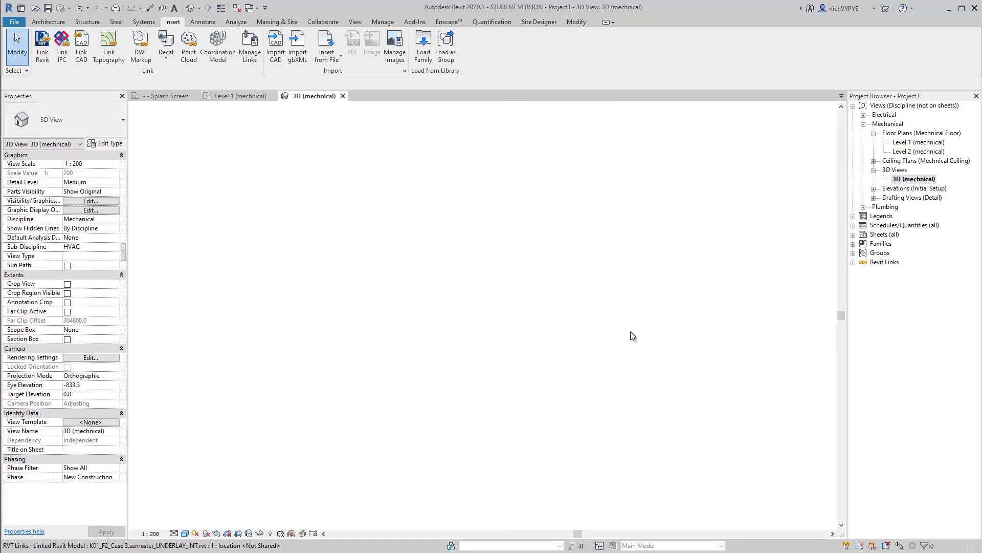
{"action": "middle_click_drag", "start_coordinate": [488, 435], "coordinate": [614, 485], "text": "shift"}
Duplicate the Level 1 (mechnical) plan with detailing
{"action": "double_click", "coordinate": [916, 142]}
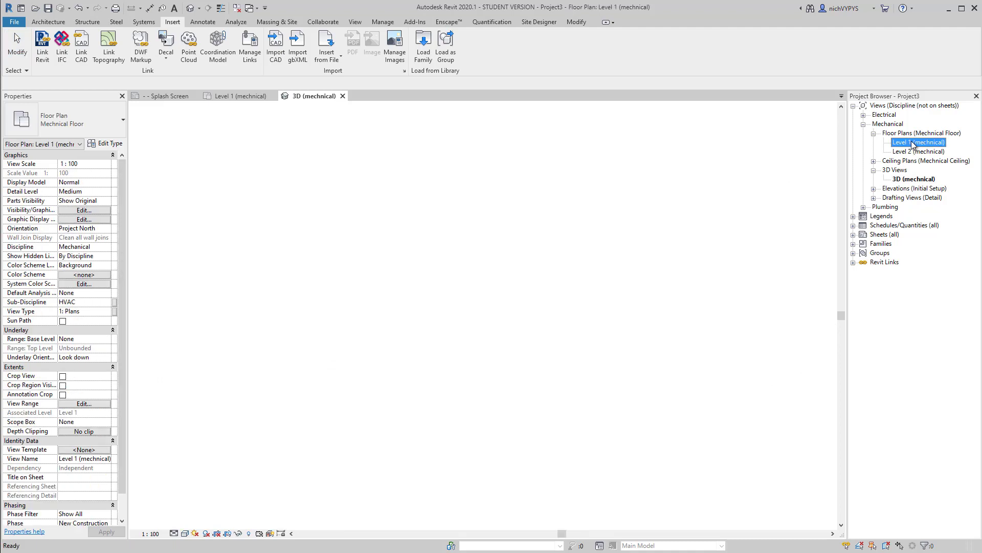
{"action": "right_click", "coordinate": [904, 143]}
{"action": "mouse_move", "coordinate": [940, 222]}
{"action": "left_click", "coordinate": [829, 233]}
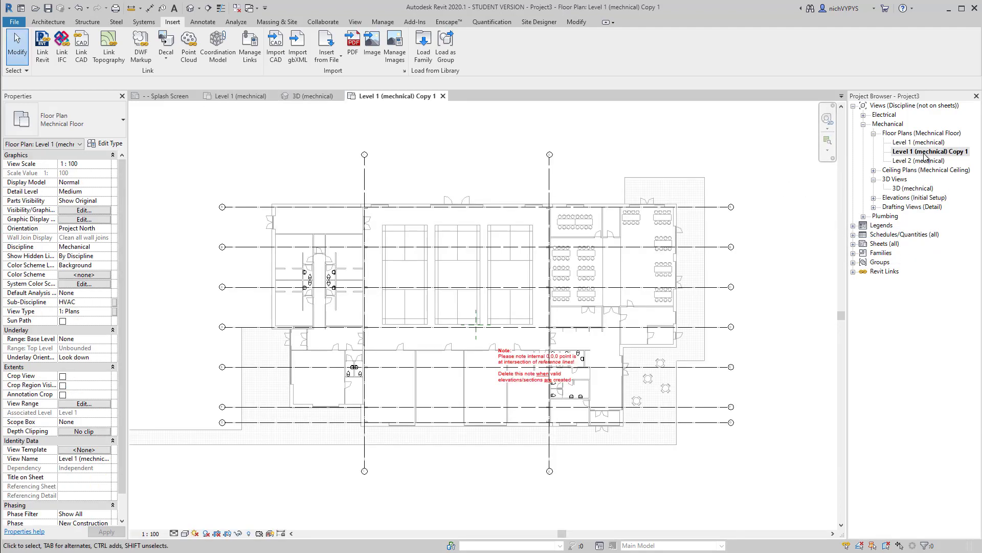
Rename the copied view to Level 1 (Spaces & Zones)
{"action": "right_click", "coordinate": [904, 151]}
{"action": "left_click", "coordinate": [933, 300]}
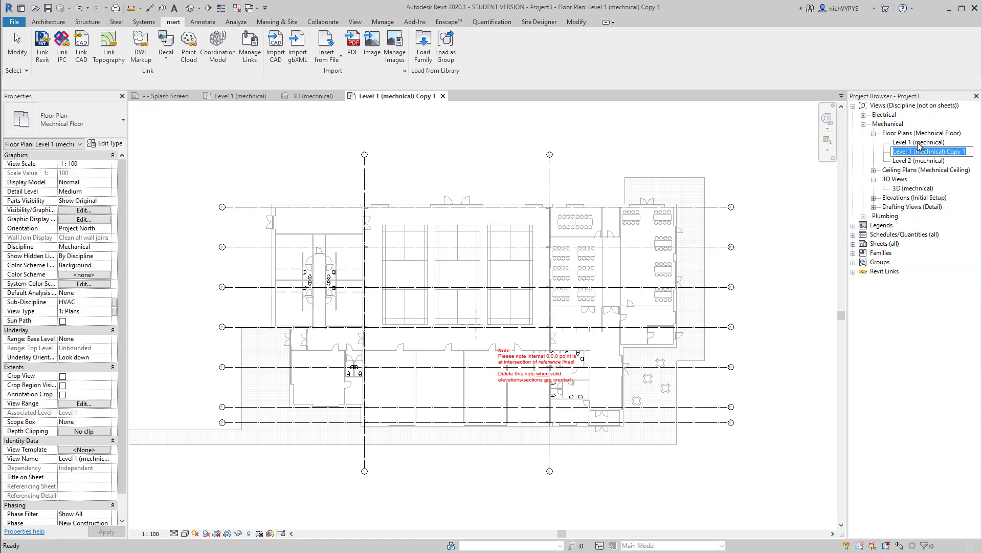
{"action": "left_click_drag", "start_coordinate": [916, 152], "coordinate": [945, 152]}
{"action": "type", "text": "Spaces & "}
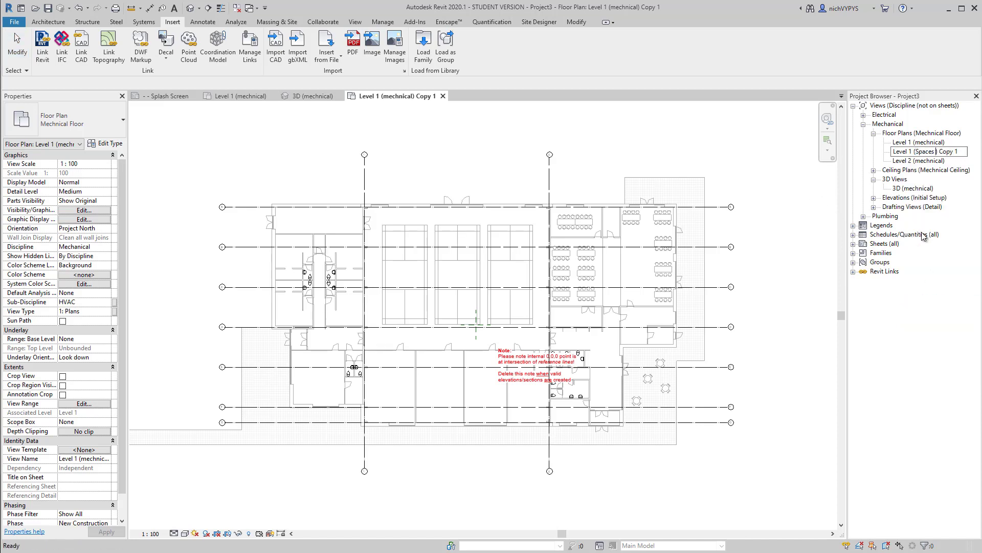
{"action": "type", "text": "Zones"}
{"action": "key", "text": "Return"}
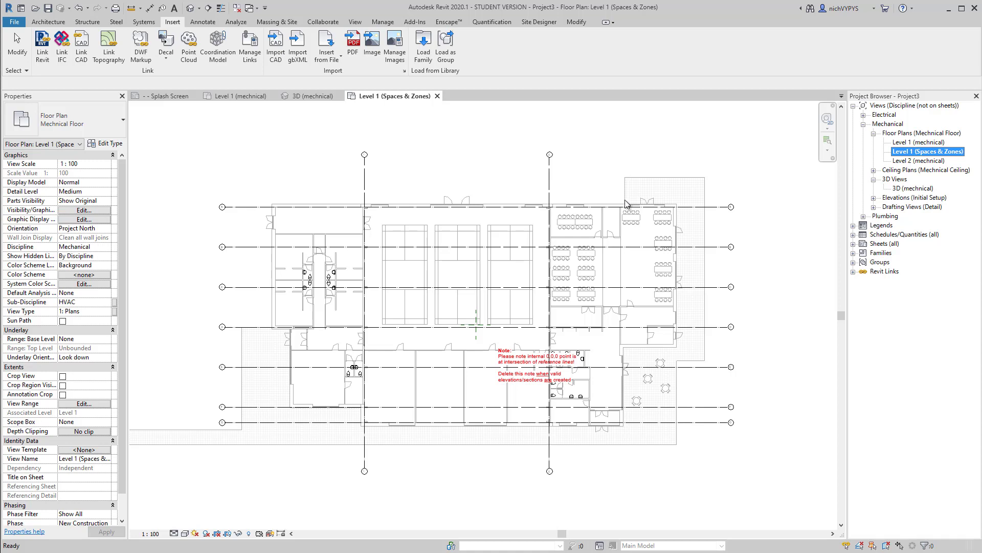
{"action": "scroll", "coordinate": [613, 263], "scroll_direction": "down", "scroll_amount": 2}
Tick Room Bounding in the linked RVT model's Type Properties
{"action": "left_click", "coordinate": [616, 275]}
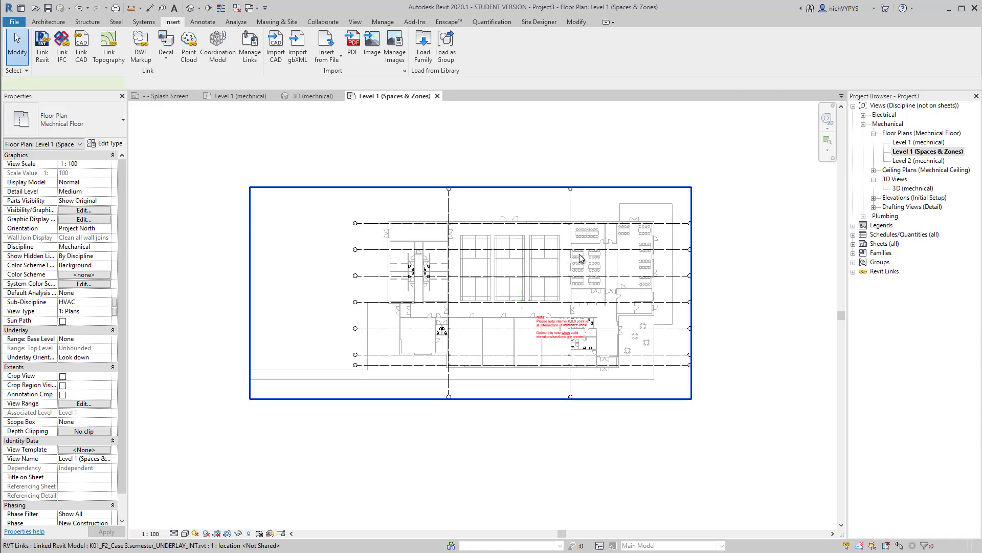
{"action": "left_click", "coordinate": [596, 267]}
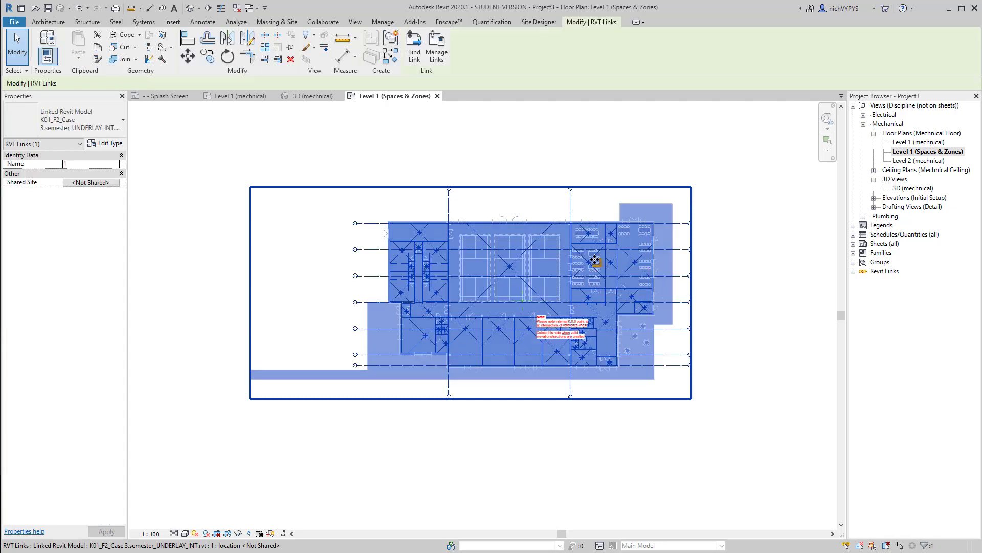
{"action": "left_click", "coordinate": [113, 144]}
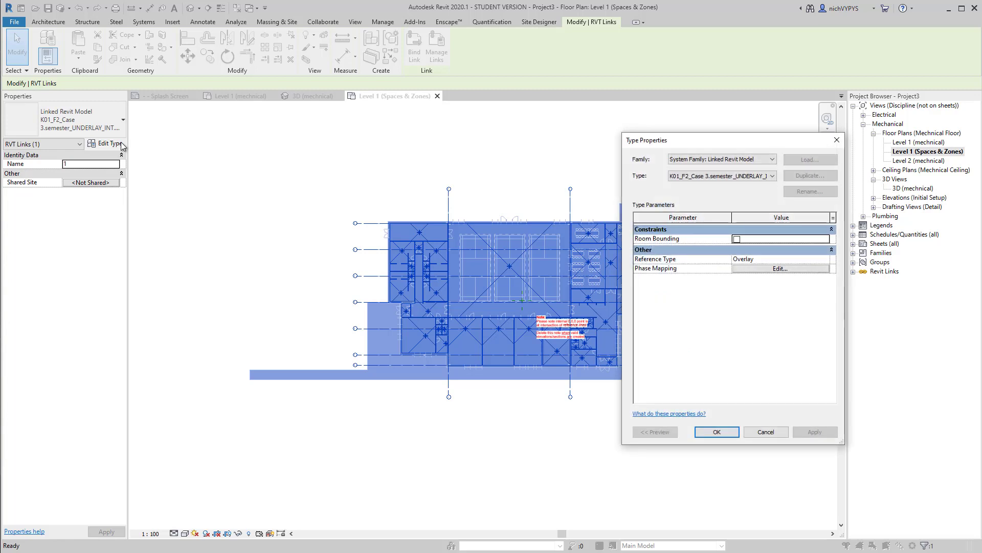
{"action": "left_click", "coordinate": [736, 239]}
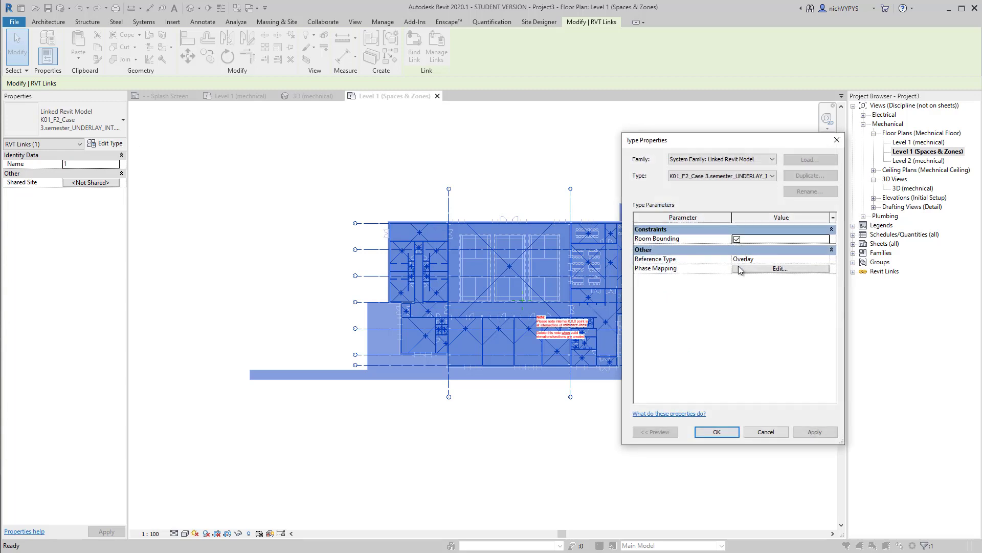
{"action": "left_click", "coordinate": [724, 435]}
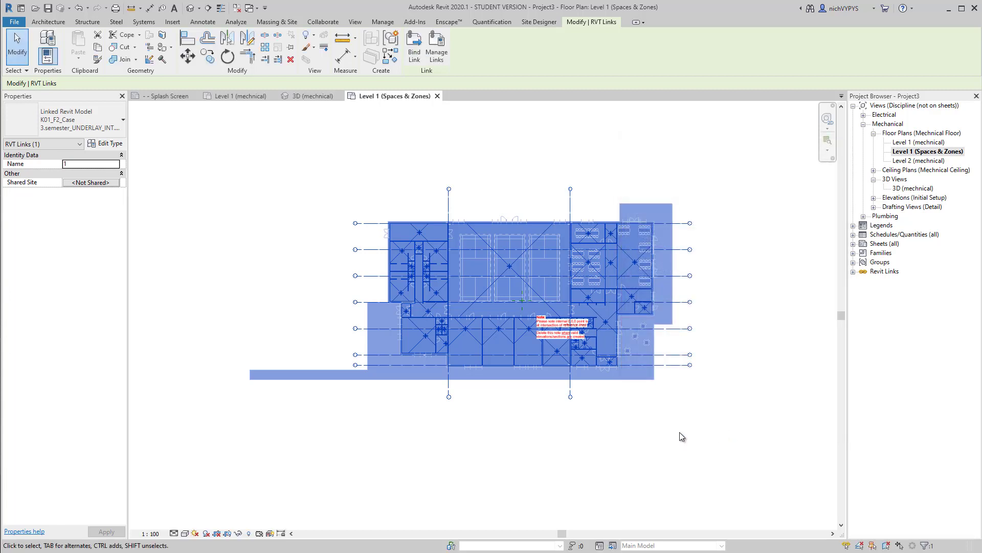
{"action": "left_click", "coordinate": [502, 439]}
Select a linked room to verify it is recognised, then clear the selection
{"action": "scroll", "coordinate": [417, 266], "scroll_direction": "up", "scroll_amount": 5}
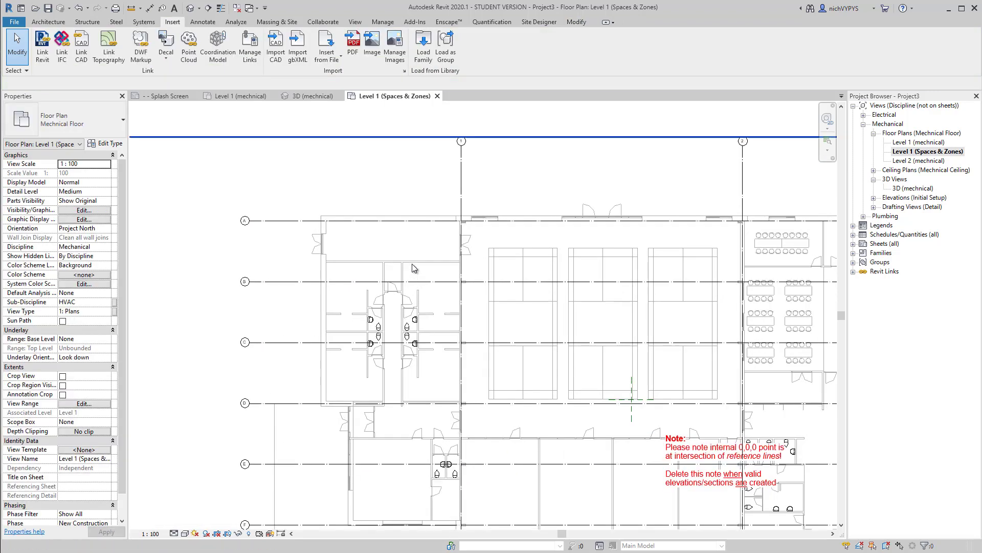
{"action": "left_click", "coordinate": [457, 263]}
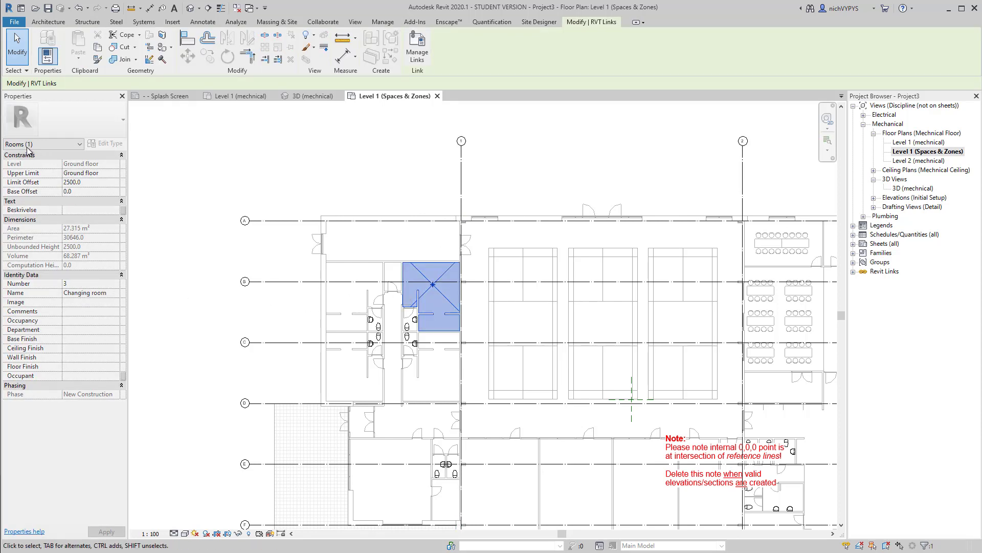
{"action": "left_click", "coordinate": [417, 189]}
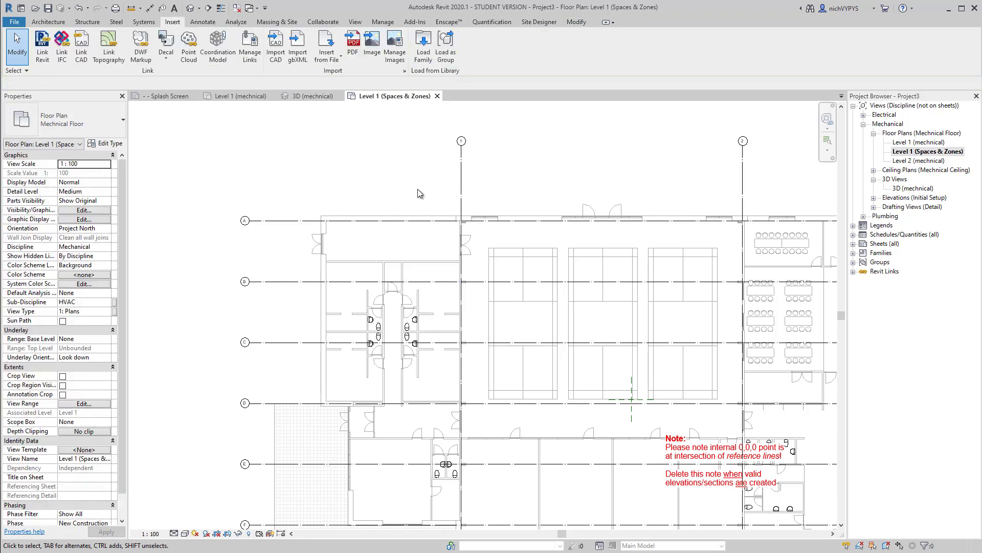
Place spaces automatically with Tag on Placement off, creating 43 untagged spaces
{"action": "left_click", "coordinate": [240, 24]}
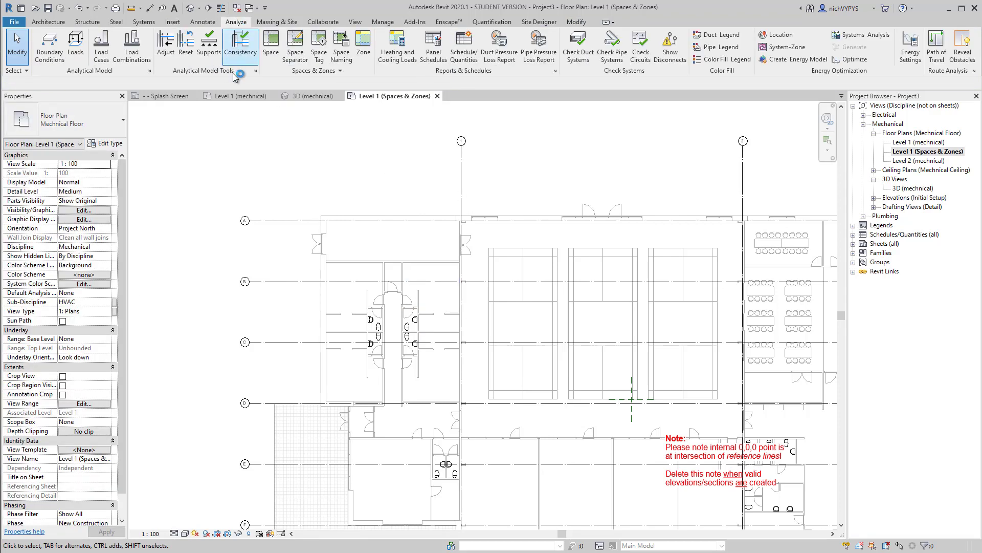
{"action": "left_click", "coordinate": [272, 48]}
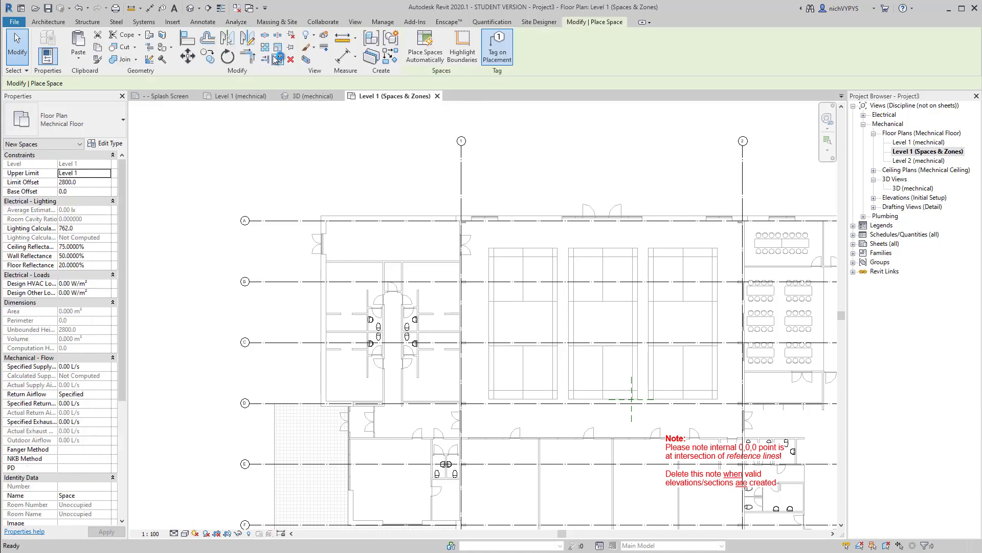
{"action": "left_click", "coordinate": [495, 59]}
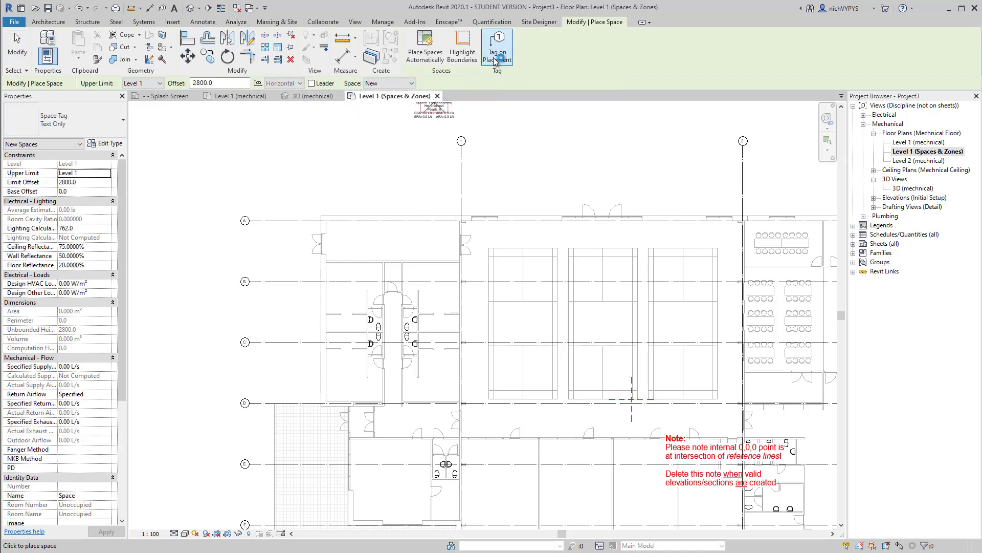
{"action": "left_click", "coordinate": [425, 53]}
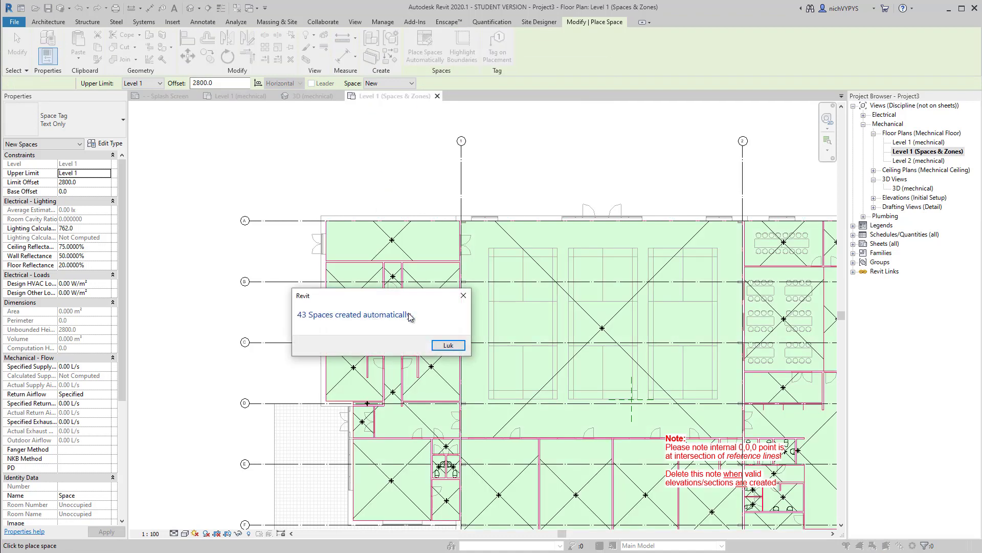
{"action": "left_click", "coordinate": [447, 345]}
{"action": "key", "text": "Escape"}
{"action": "middle_click_drag", "start_coordinate": [448, 345], "coordinate": [373, 263]}
{"action": "scroll", "coordinate": [374, 264], "scroll_direction": "down", "scroll_amount": 4}
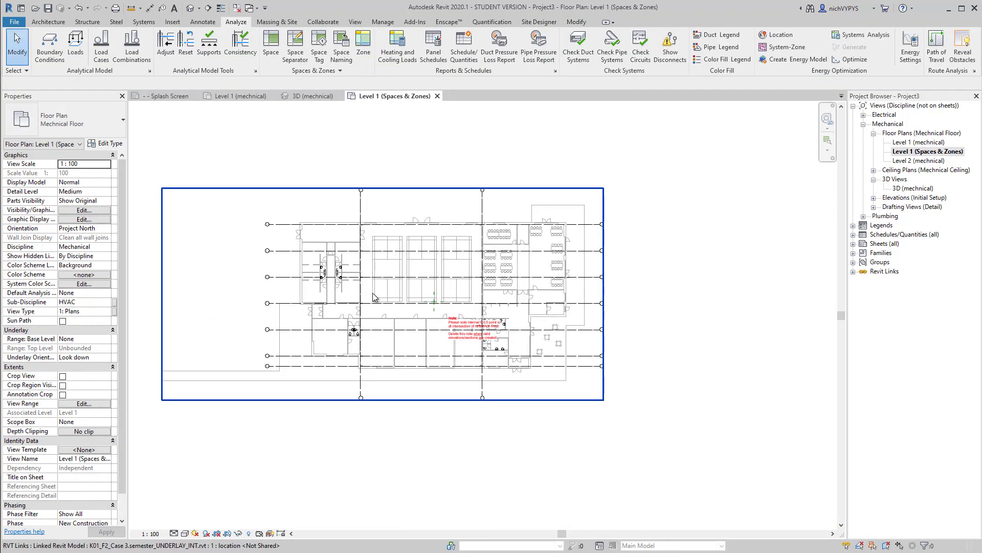
Set space 23's Specified Supply Airflow to 8 L/s
{"action": "scroll", "coordinate": [353, 259], "scroll_direction": "up", "scroll_amount": 5}
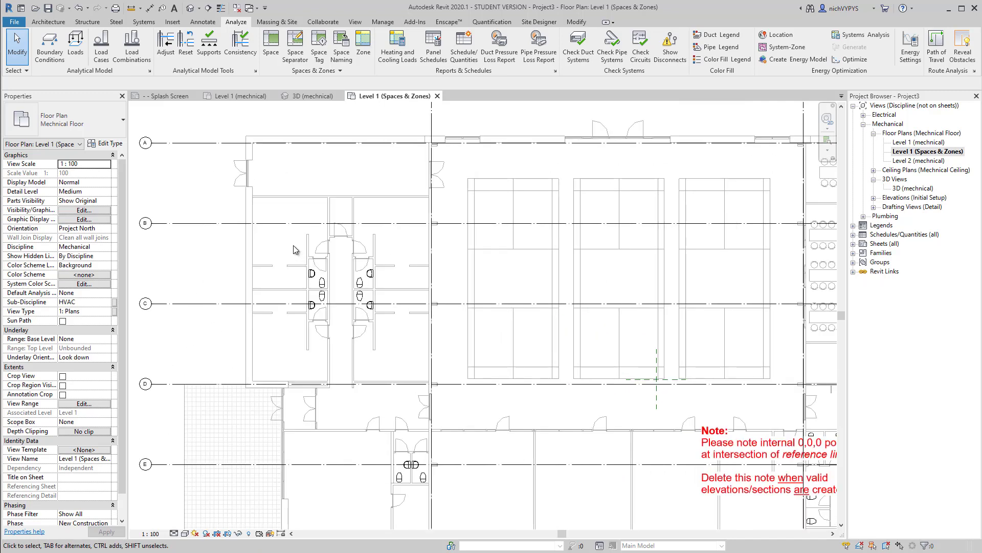
{"action": "left_click", "coordinate": [259, 212]}
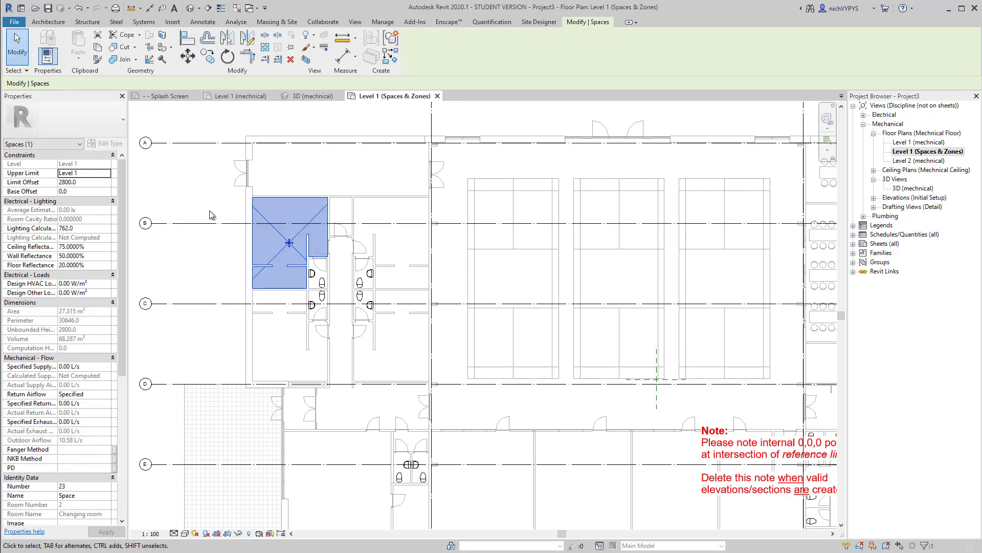
{"action": "left_click", "coordinate": [88, 367]}
{"action": "left_click_drag", "start_coordinate": [126, 340], "coordinate": [176, 339]}
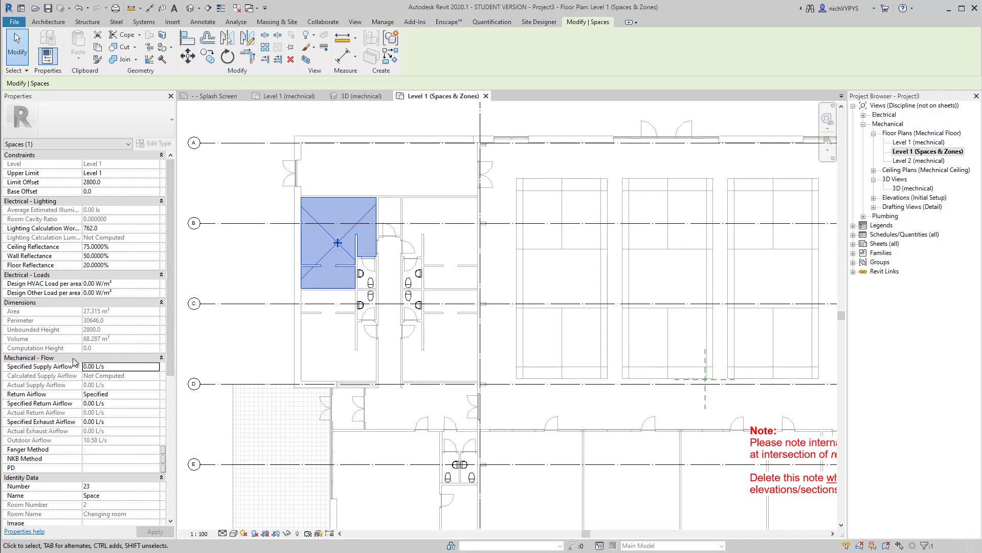
{"action": "left_click", "coordinate": [122, 366]}
{"action": "type", "text": "8"}
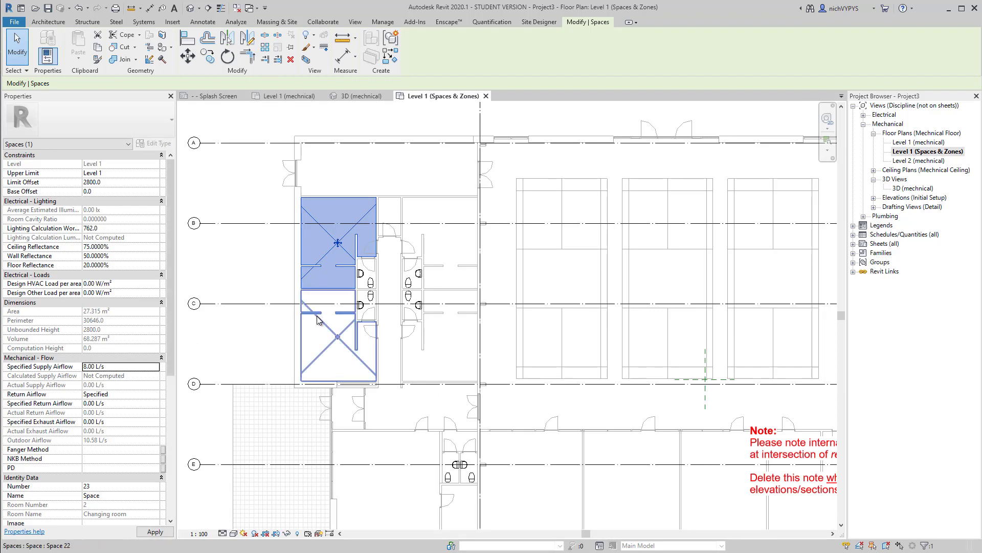
Set space 22's Specified Supply Airflow to 8 L/s as well
{"action": "left_click", "coordinate": [324, 324]}
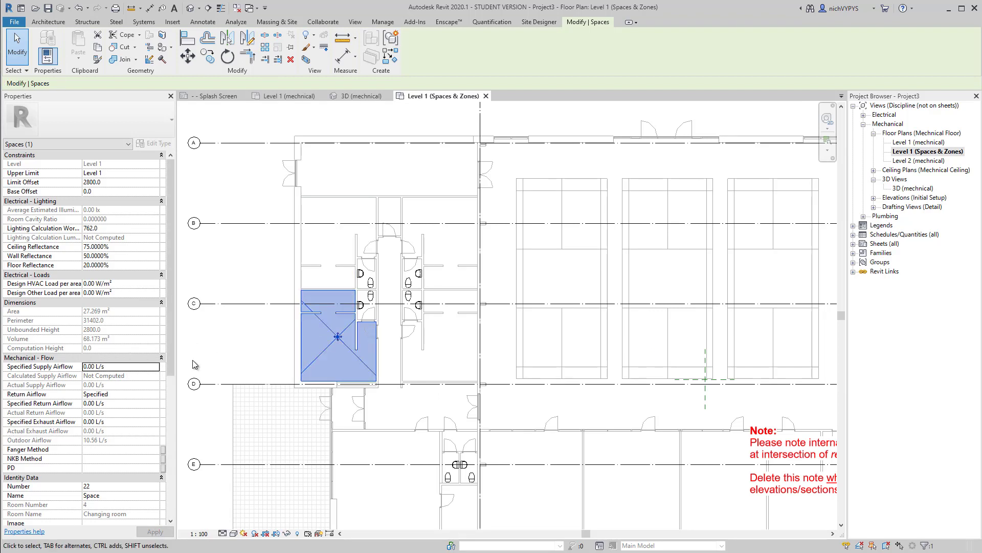
{"action": "left_click", "coordinate": [115, 368]}
{"action": "type", "text": "8"}
Start a new Schedule/Quantities table for the Spaces category
{"action": "left_click", "coordinate": [356, 22]}
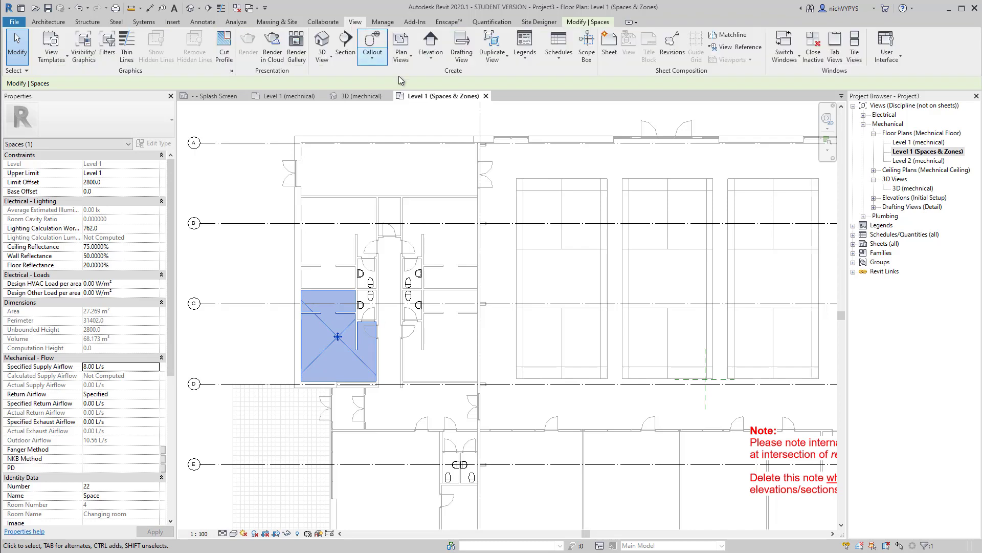
{"action": "left_click", "coordinate": [558, 51]}
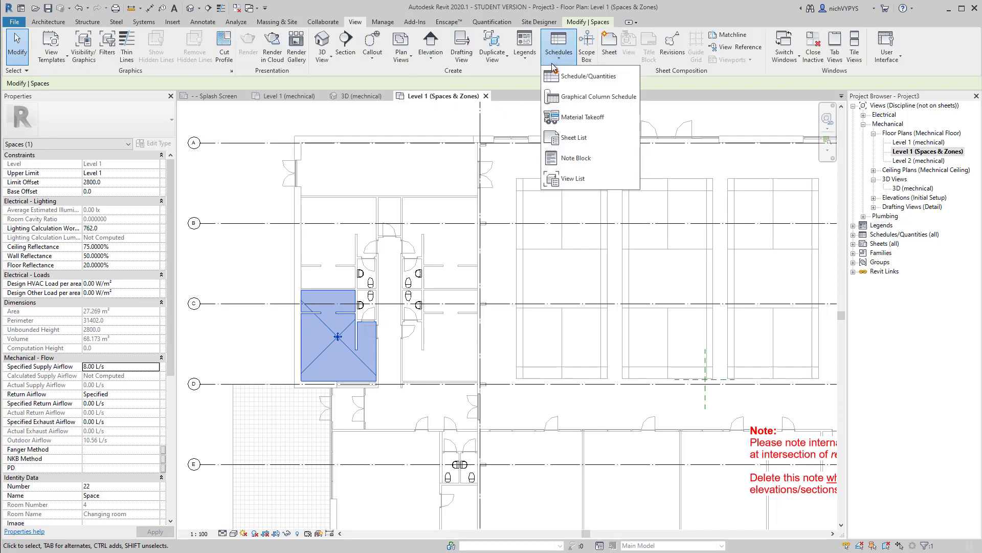
{"action": "left_click", "coordinate": [576, 80]}
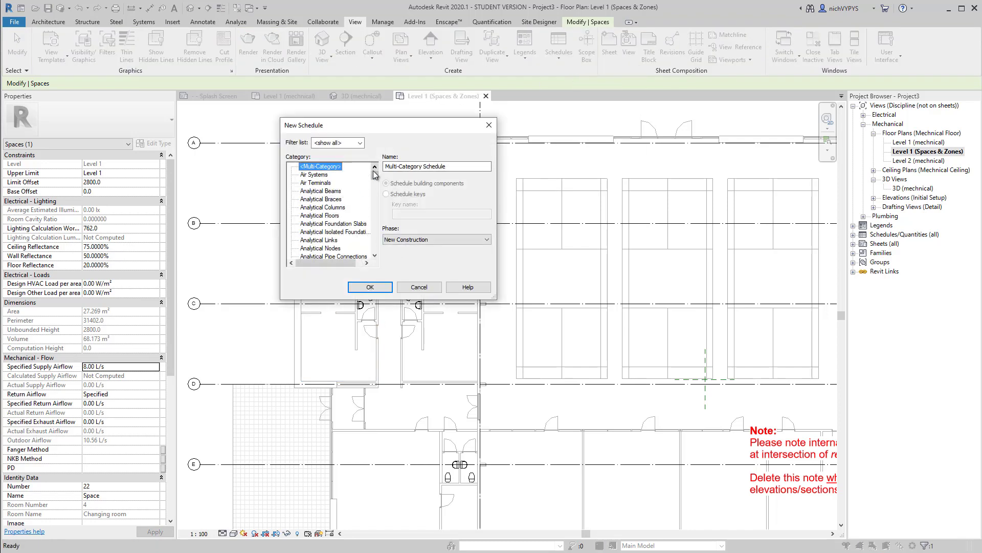
{"action": "left_click_drag", "start_coordinate": [374, 174], "coordinate": [376, 233]}
{"action": "left_click", "coordinate": [312, 209]}
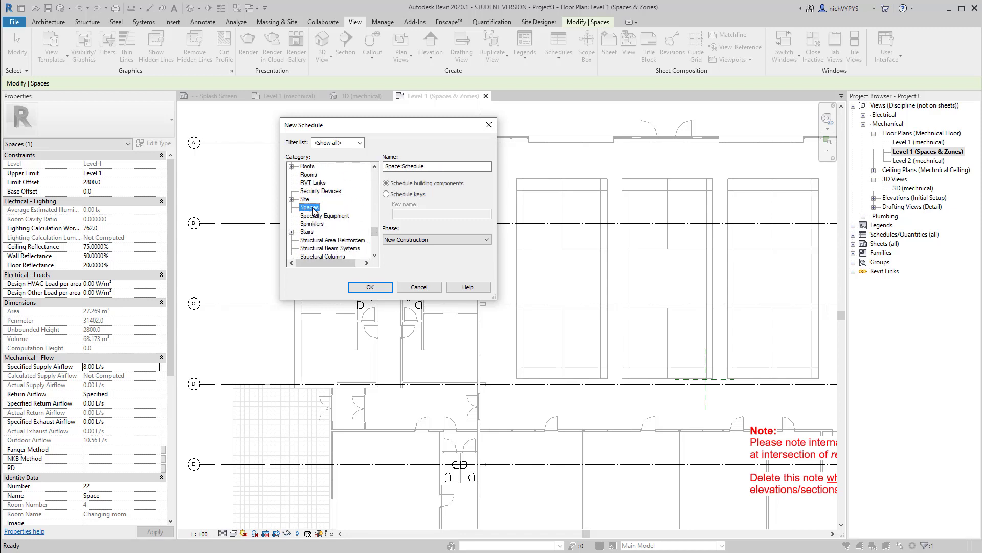
{"action": "left_click", "coordinate": [370, 287]}
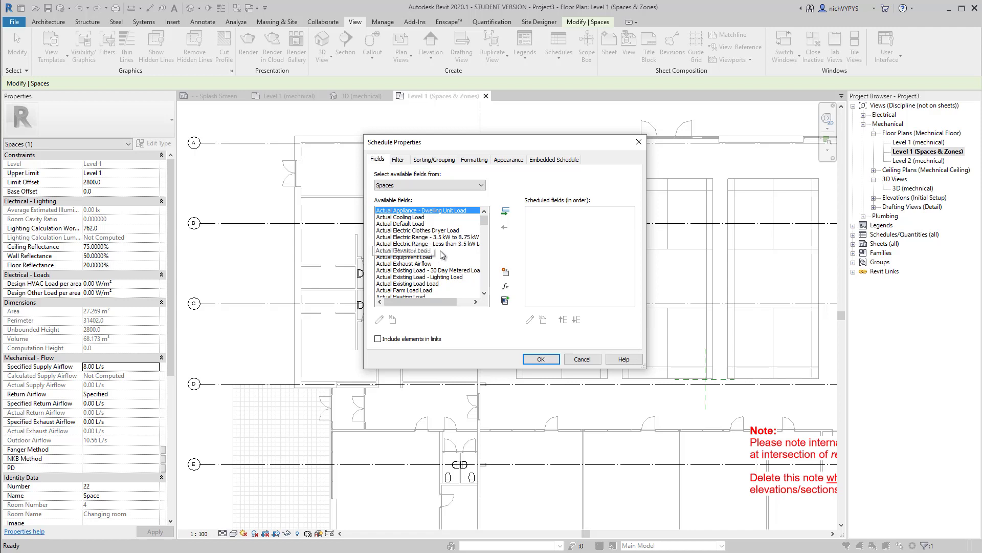
Add Area, Level, Name, Number and Specified Supply Airflow as schedule fields
{"action": "scroll", "coordinate": [440, 261], "scroll_direction": "down", "scroll_amount": 10}
{"action": "scroll", "coordinate": [437, 273], "scroll_direction": "down", "scroll_amount": 3}
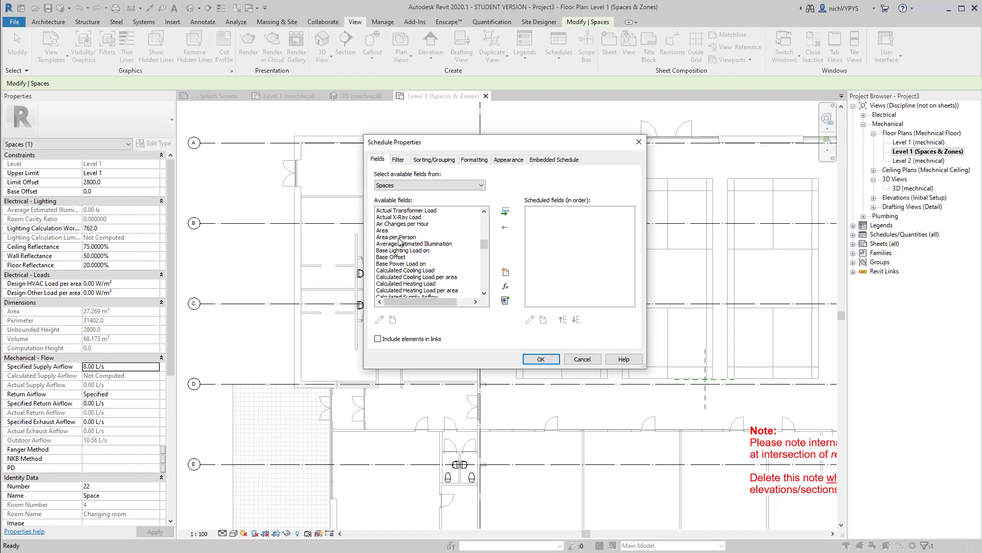
{"action": "double_click", "coordinate": [389, 231]}
{"action": "scroll", "coordinate": [409, 267], "scroll_direction": "down", "scroll_amount": 4}
{"action": "scroll", "coordinate": [410, 267], "scroll_direction": "down", "scroll_amount": 12}
{"action": "scroll", "coordinate": [409, 269], "scroll_direction": "up", "scroll_amount": 1}
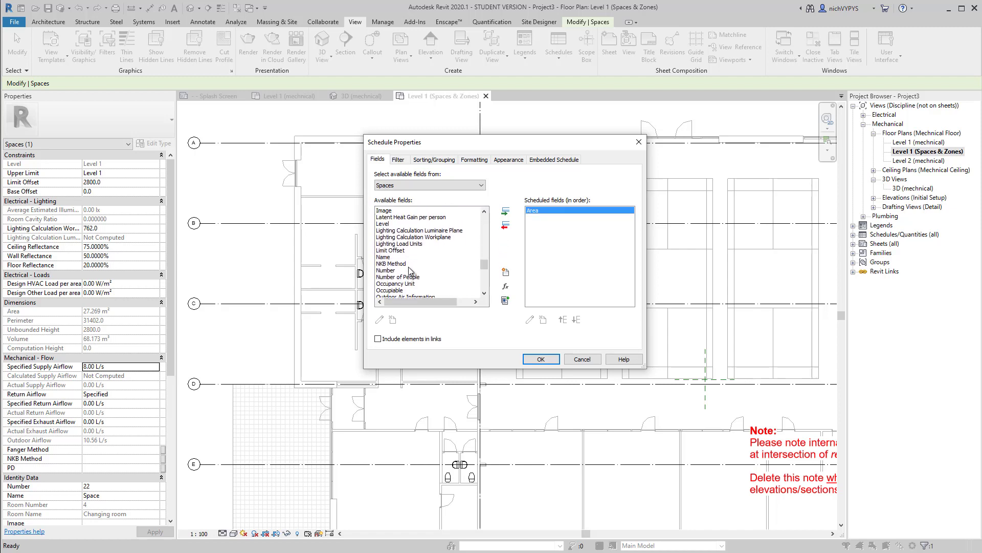
{"action": "double_click", "coordinate": [383, 224]}
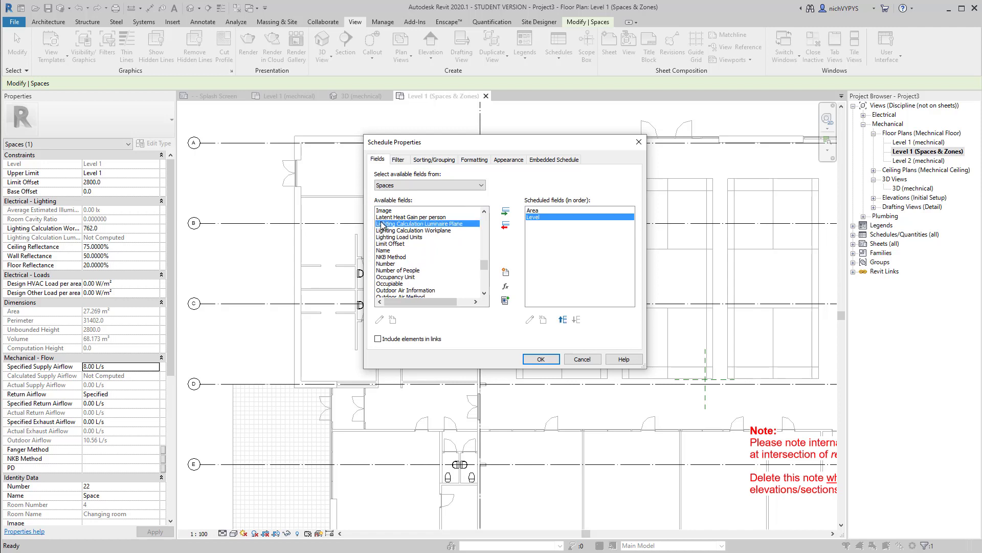
{"action": "double_click", "coordinate": [395, 251]}
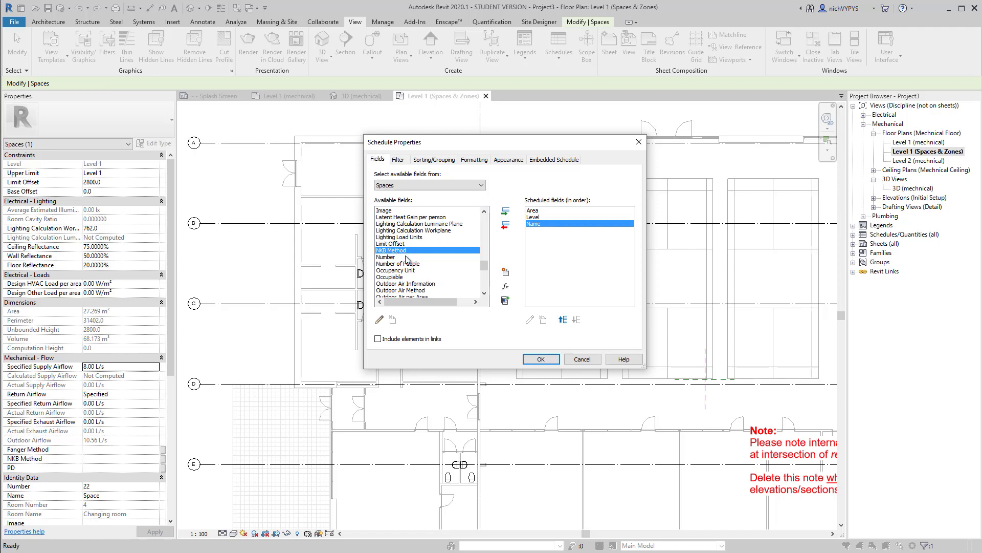
{"action": "double_click", "coordinate": [406, 257]}
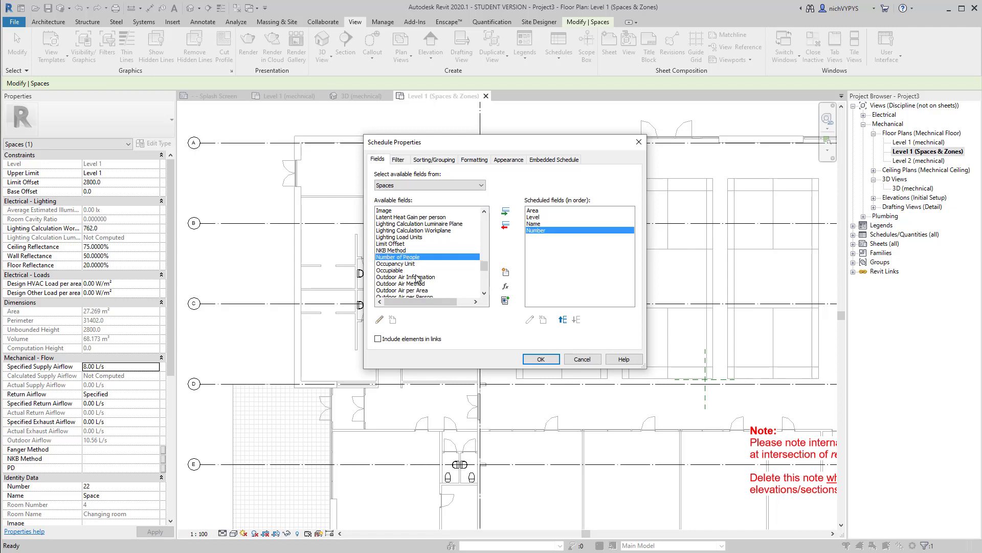
{"action": "scroll", "coordinate": [417, 279], "scroll_direction": "down", "scroll_amount": 10}
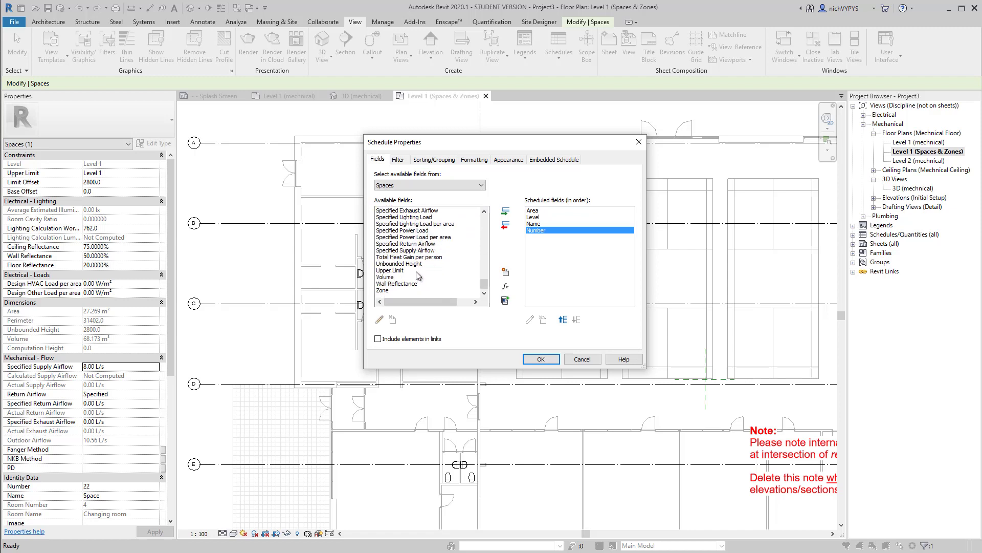
{"action": "scroll", "coordinate": [418, 272], "scroll_direction": "up", "scroll_amount": 1}
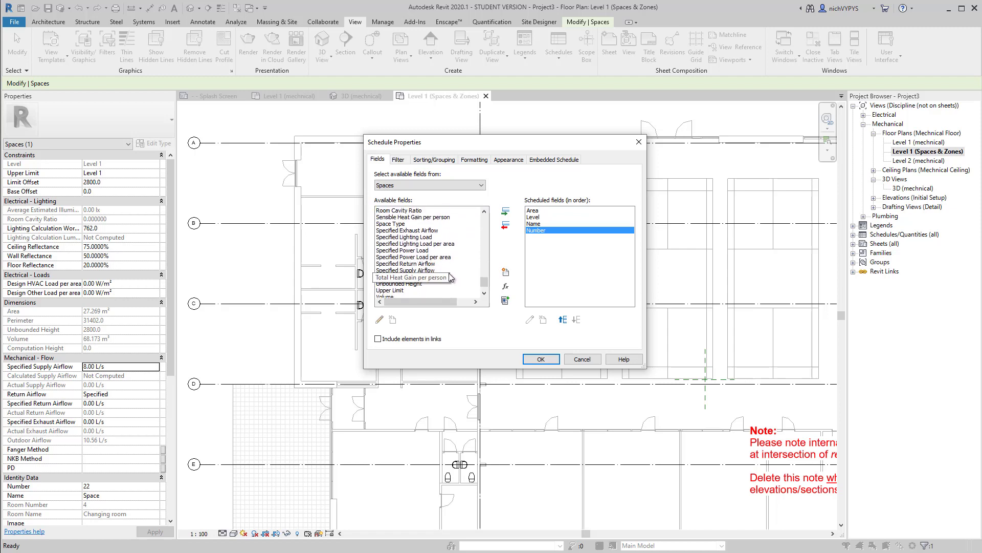
{"action": "double_click", "coordinate": [423, 271]}
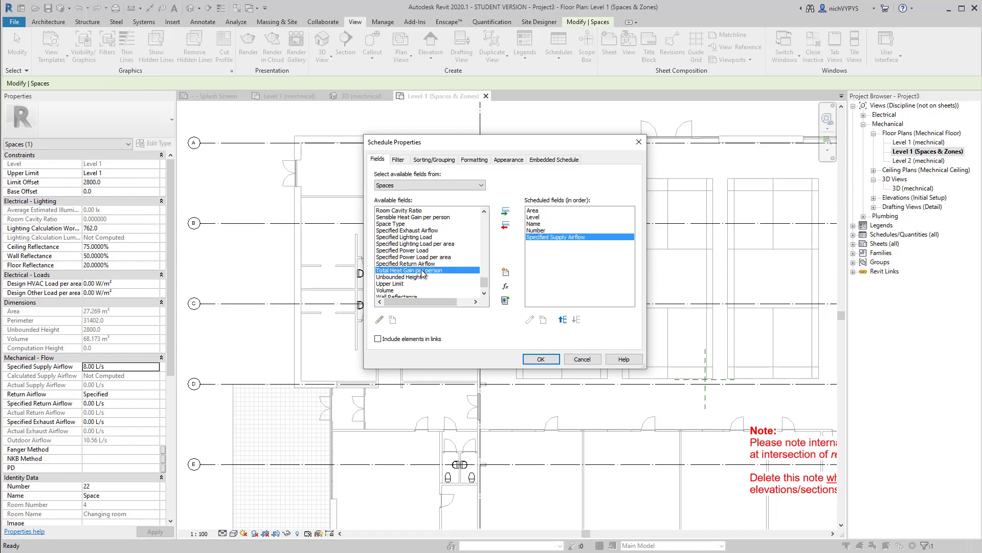
Move Level, Name and Number above Area, then confirm the schedule
{"action": "left_click", "coordinate": [546, 217]}
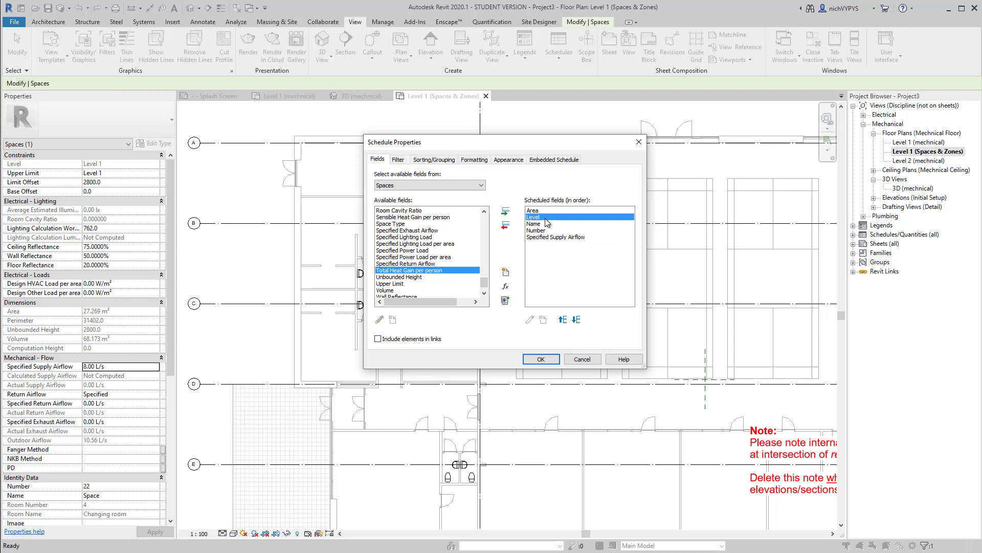
{"action": "left_click", "coordinate": [562, 319]}
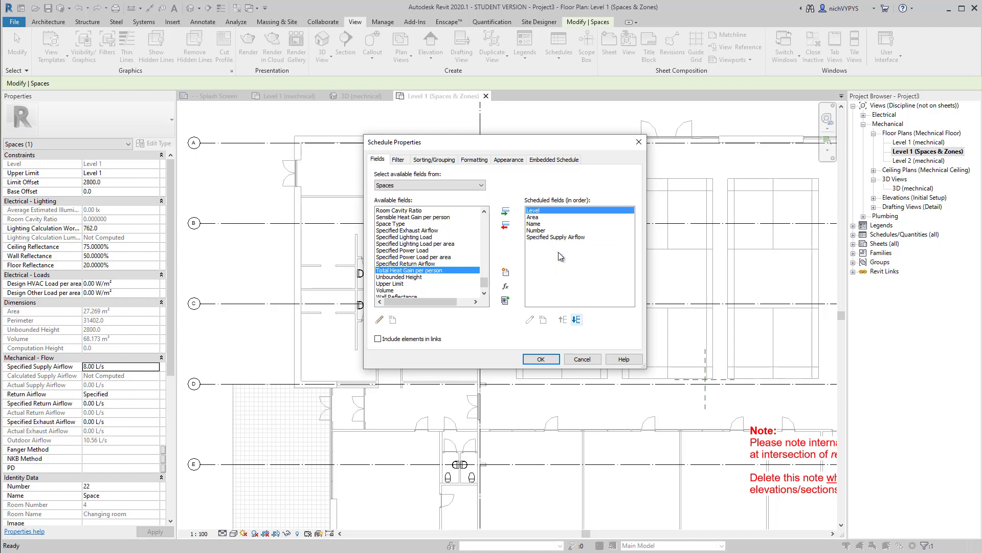
{"action": "left_click", "coordinate": [538, 223]}
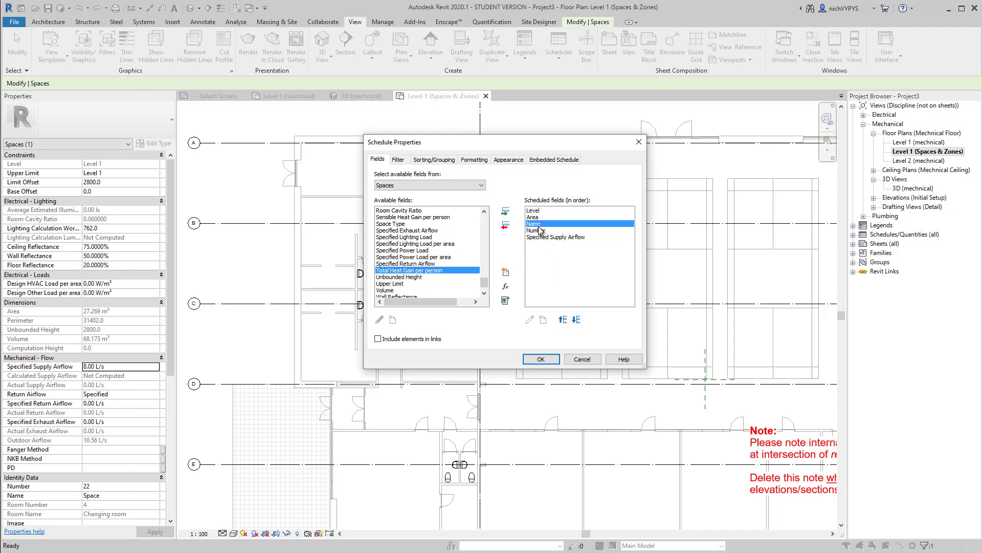
{"action": "left_click", "coordinate": [563, 320]}
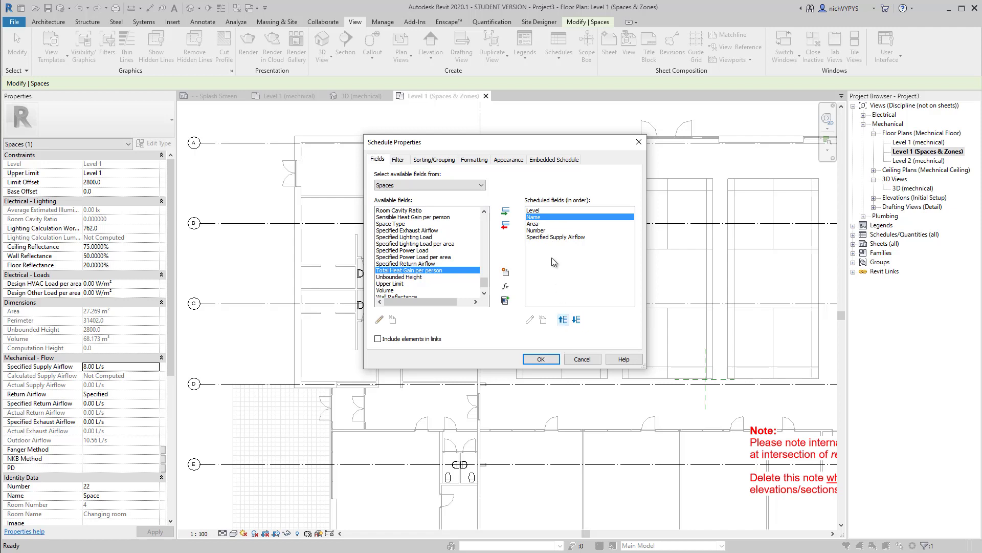
{"action": "left_click", "coordinate": [544, 230]}
{"action": "left_click", "coordinate": [563, 320]}
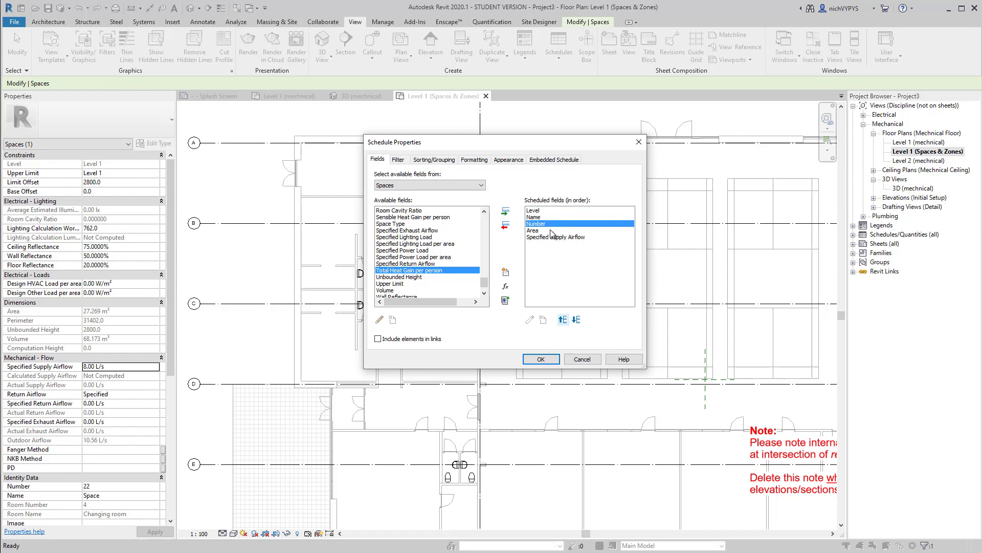
{"action": "left_click", "coordinate": [551, 361]}
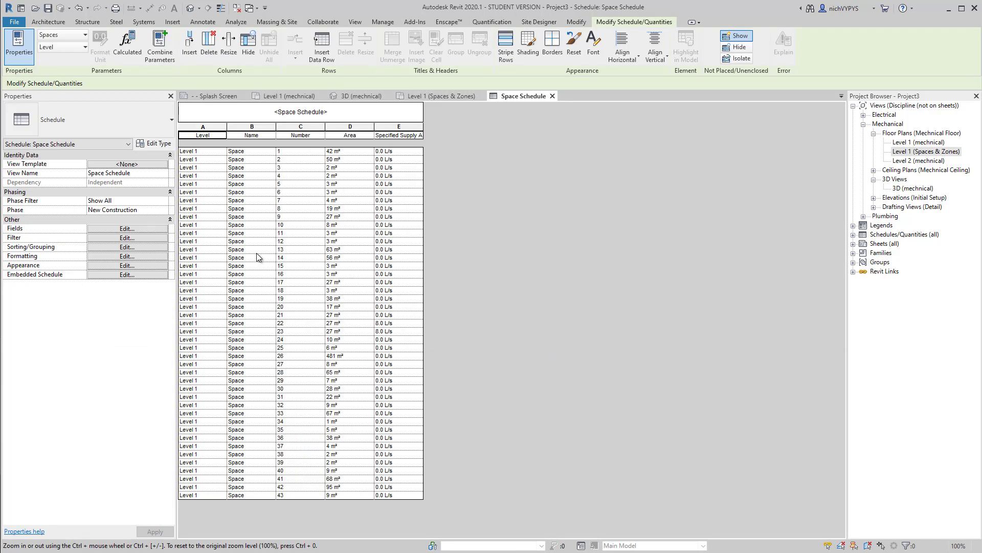
Close the Splash Screen, Level 1 (mechnical) and 3D (mechnical) views
{"action": "left_click_drag", "start_coordinate": [246, 151], "coordinate": [246, 168]}
{"action": "left_click", "coordinate": [246, 167]}
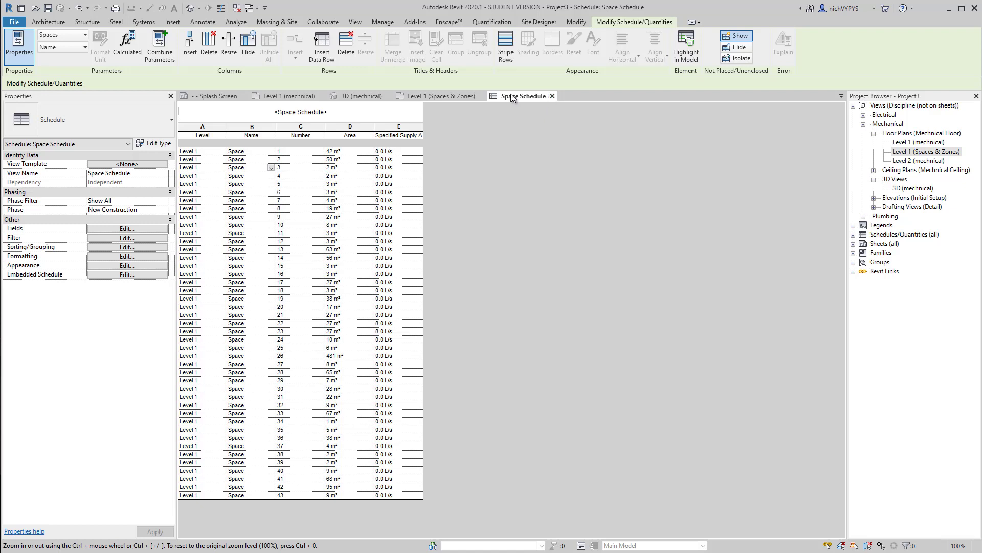
{"action": "left_click", "coordinate": [244, 96]}
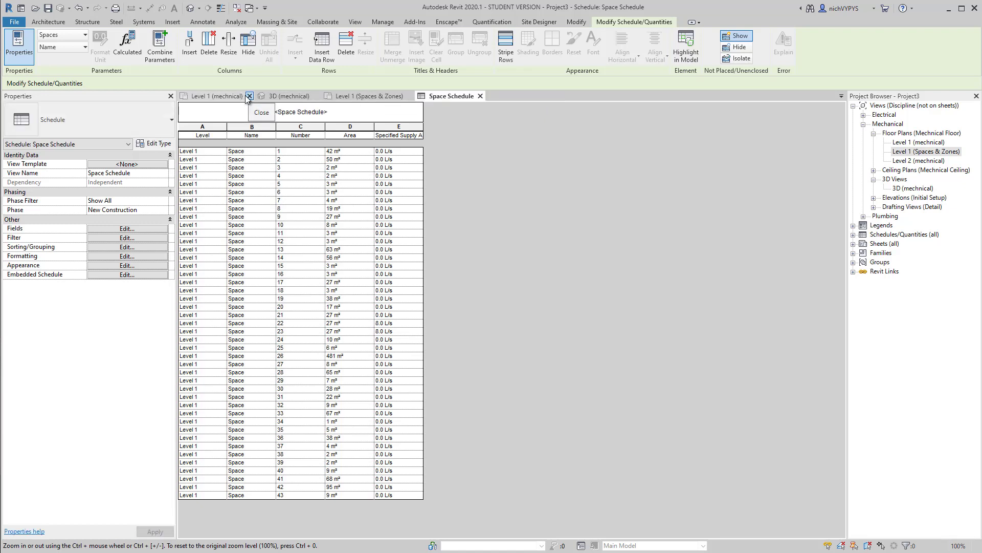
{"action": "left_click", "coordinate": [250, 96]}
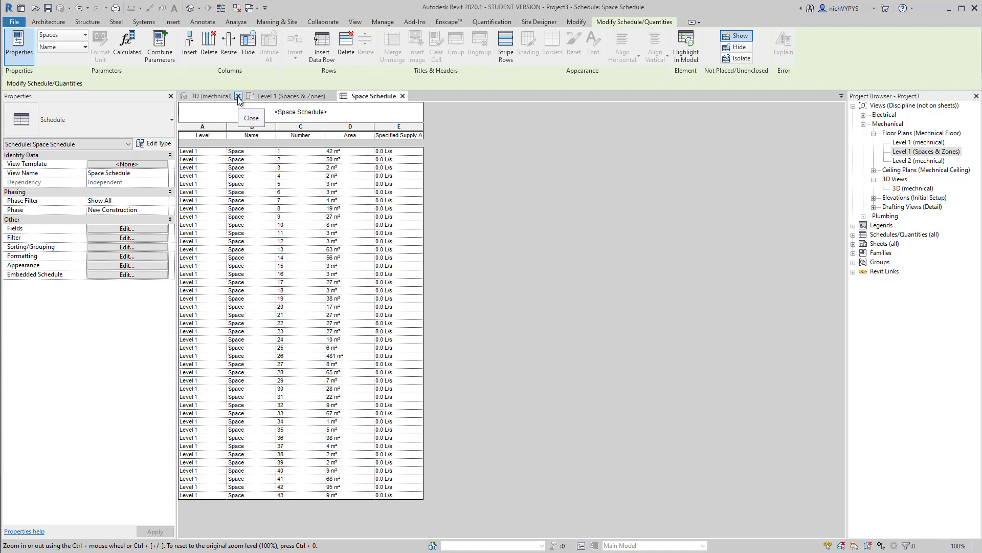
{"action": "left_click", "coordinate": [238, 97]}
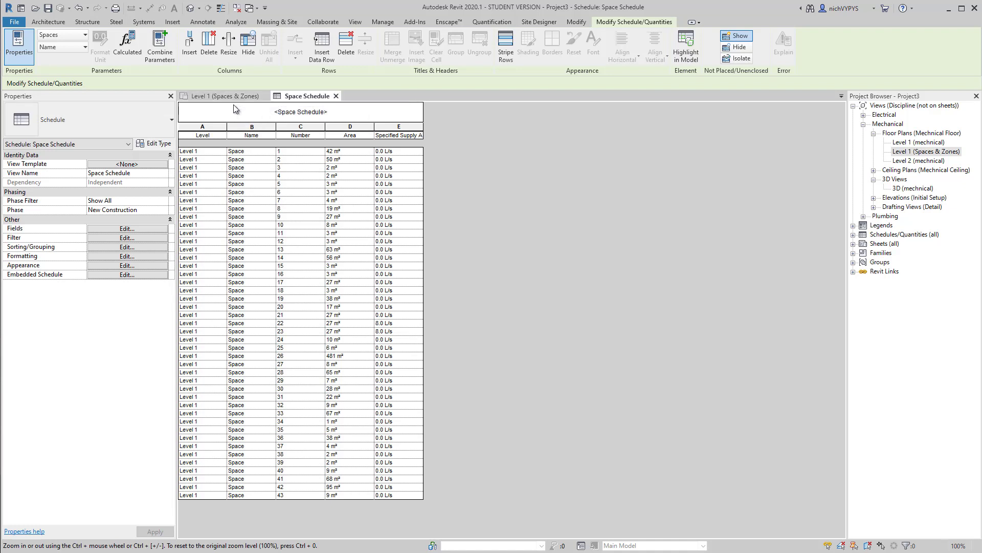
Tile the Space Schedule beside the plan, select a toilet space, and launch Dynamo
{"action": "left_click", "coordinate": [355, 22]}
{"action": "left_click", "coordinate": [853, 56]}
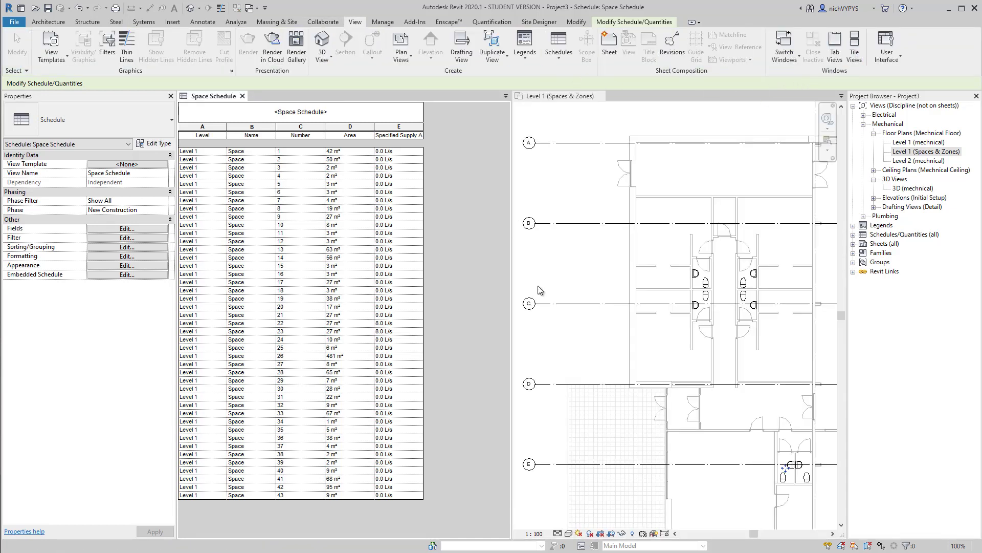
{"action": "left_click", "coordinate": [594, 300]}
{"action": "scroll", "coordinate": [593, 299], "scroll_direction": "down", "scroll_amount": 3}
{"action": "middle_click_drag", "start_coordinate": [594, 300], "coordinate": [645, 287]}
{"action": "scroll", "coordinate": [642, 277], "scroll_direction": "up", "scroll_amount": 2}
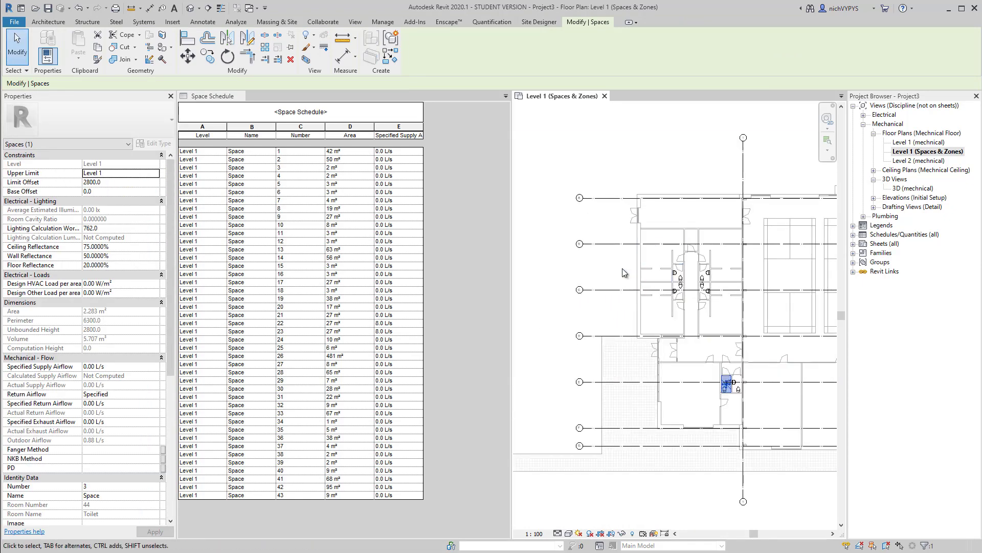
{"action": "left_click", "coordinate": [384, 23]}
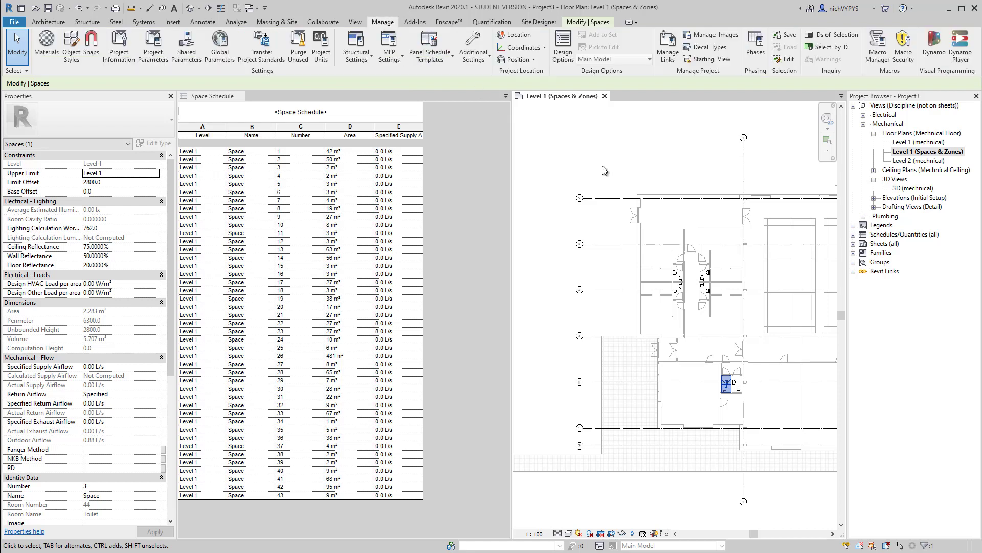
{"action": "left_click", "coordinate": [935, 53]}
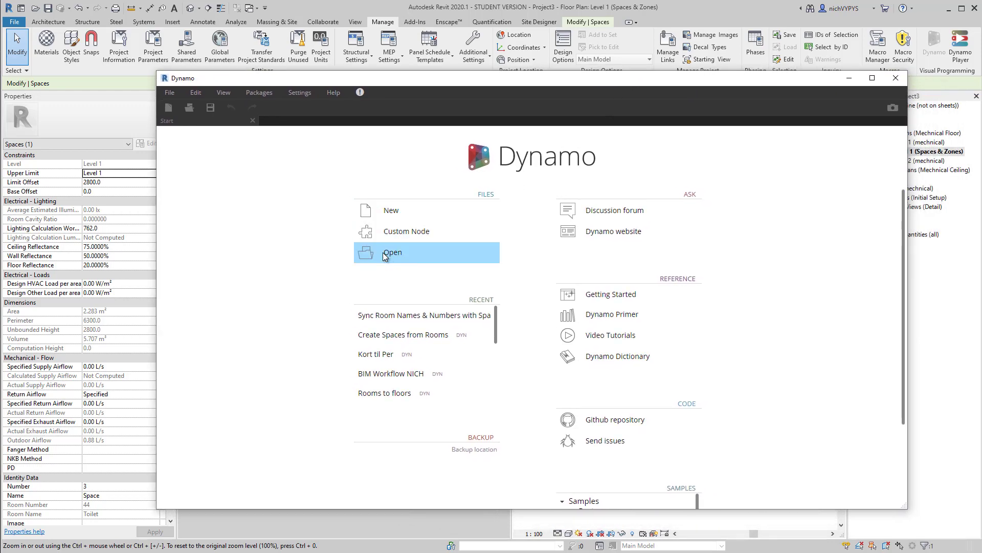
Open the Sync Room Names & Numbers with Space Names & Numbers.dyn graph
{"action": "left_click", "coordinate": [383, 253]}
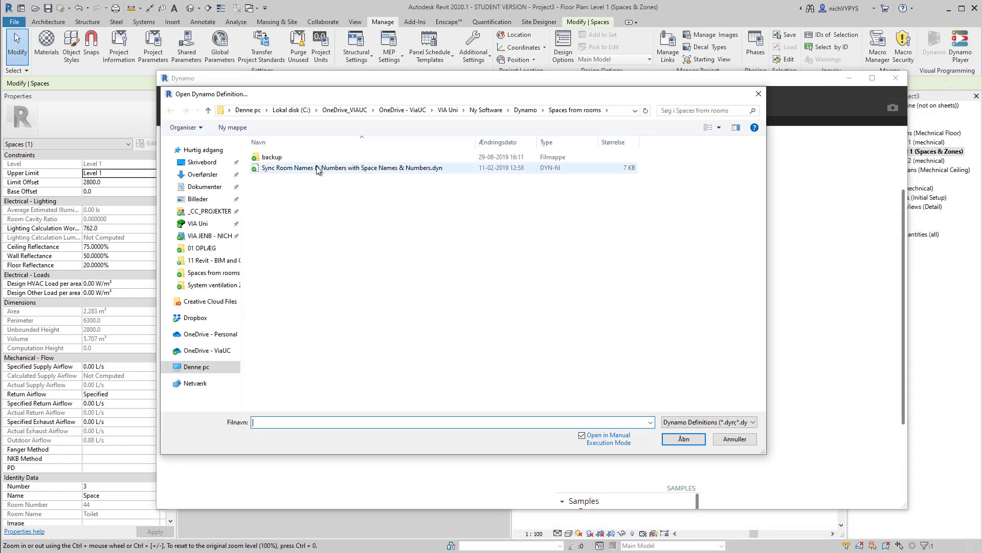
{"action": "left_click", "coordinate": [321, 168]}
{"action": "left_click", "coordinate": [686, 436]}
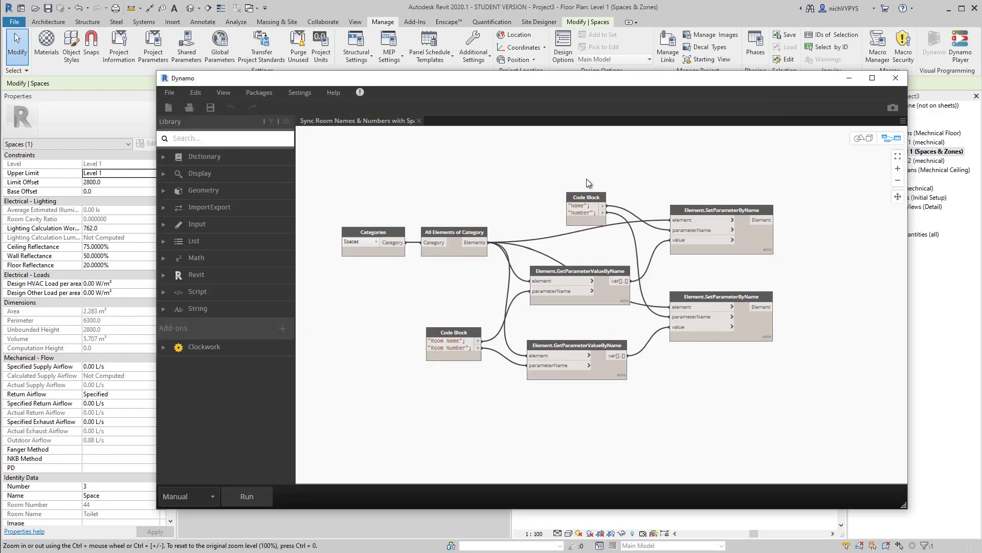
Frame the whole graph on the canvas and run it
{"action": "left_click_drag", "start_coordinate": [593, 84], "coordinate": [484, 72]}
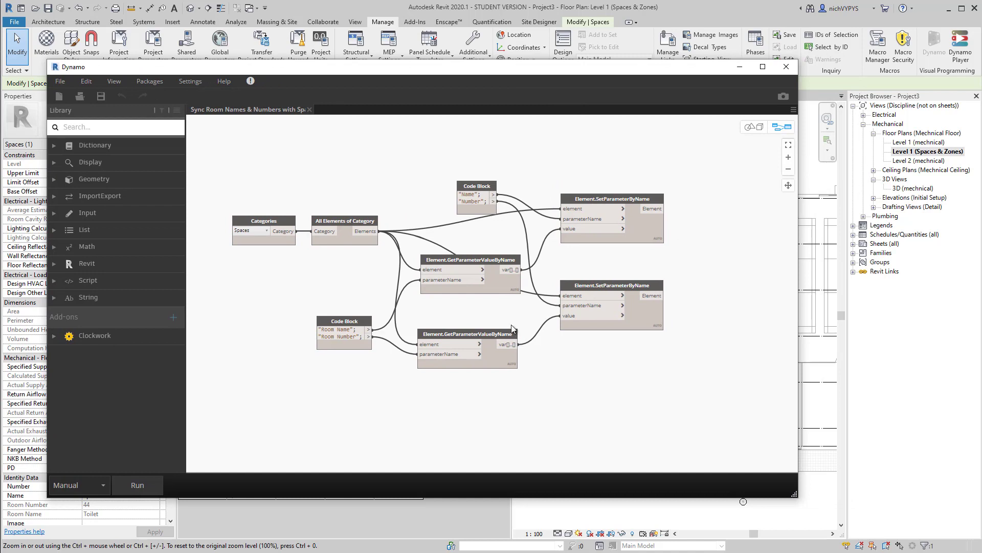
{"action": "middle_click_drag", "start_coordinate": [509, 325], "coordinate": [523, 358]}
{"action": "scroll", "coordinate": [435, 326], "scroll_direction": "up", "scroll_amount": 3}
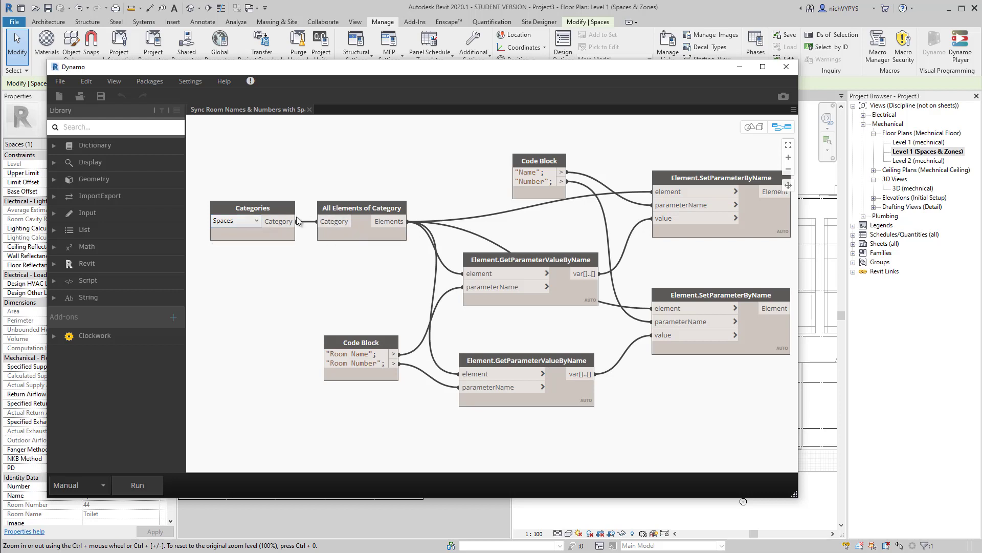
{"action": "middle_click_drag", "start_coordinate": [397, 224], "coordinate": [348, 195]}
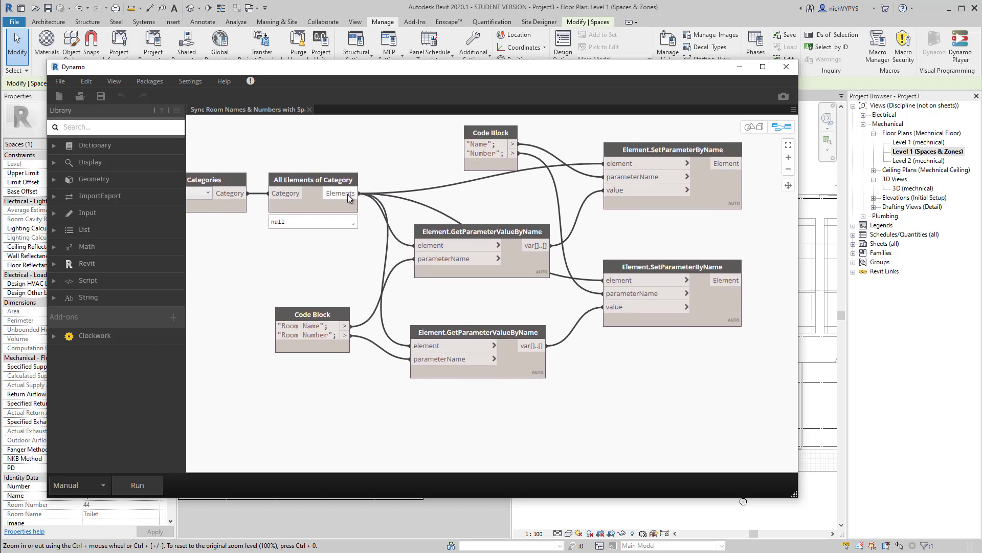
{"action": "mouse_move", "coordinate": [339, 329]}
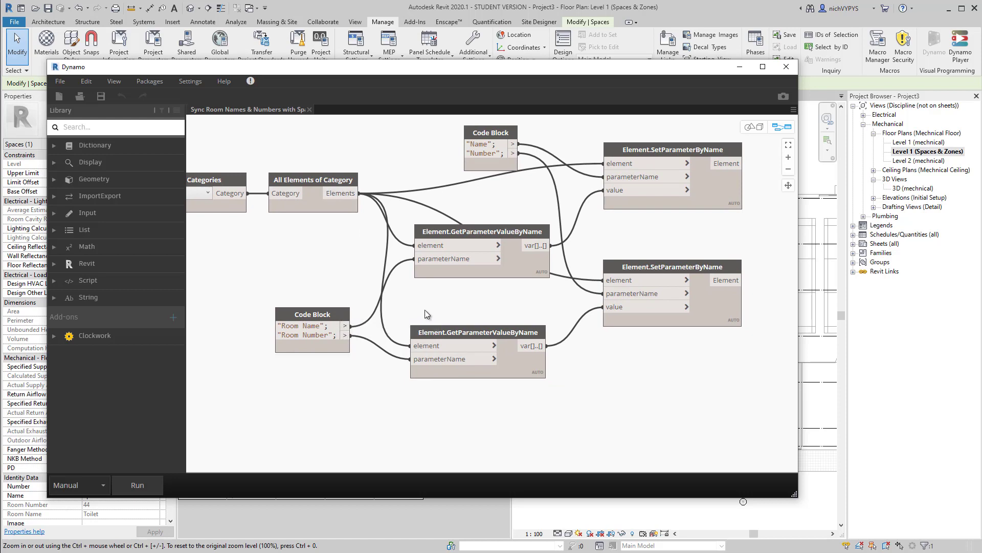
{"action": "middle_click_drag", "start_coordinate": [484, 273], "coordinate": [450, 264]}
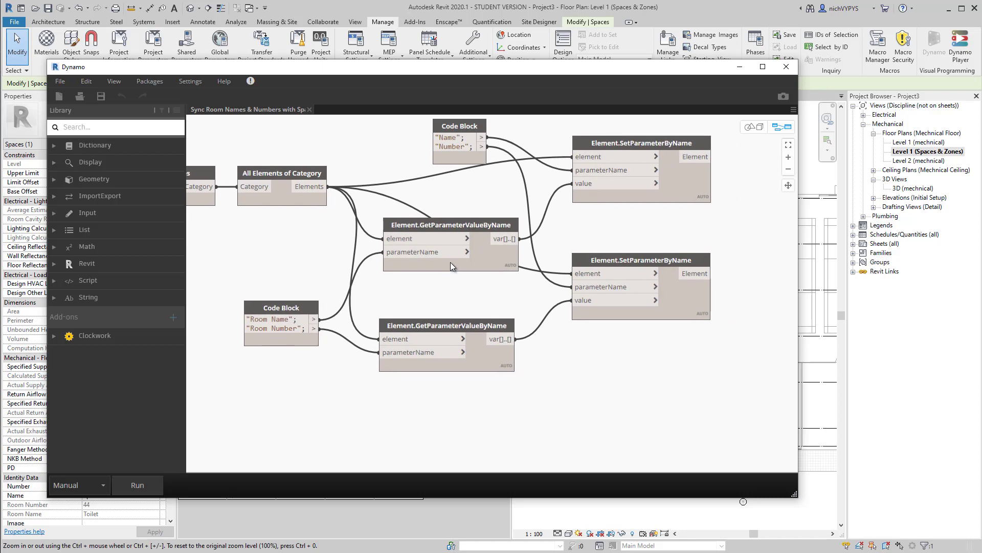
{"action": "scroll", "coordinate": [561, 285], "scroll_direction": "down", "scroll_amount": 5}
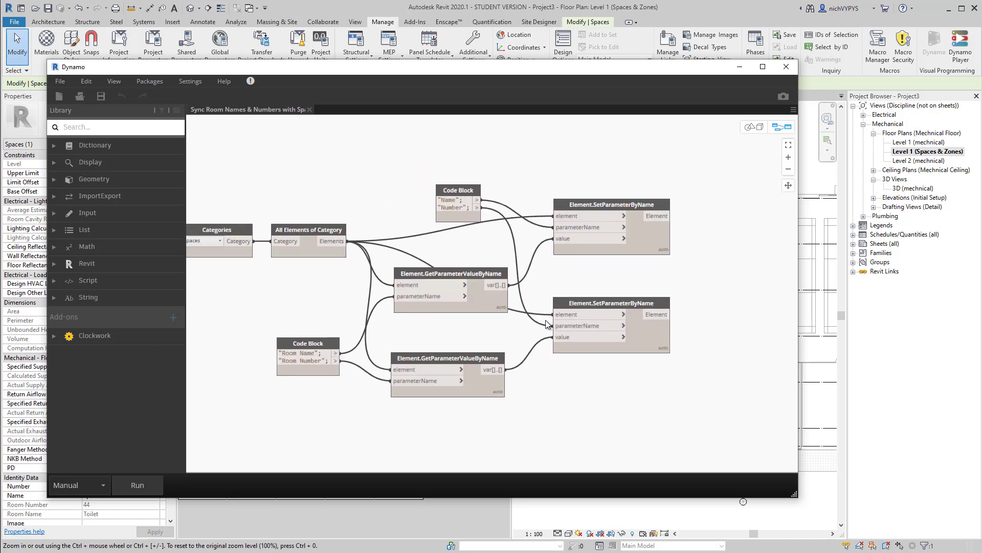
{"action": "scroll", "coordinate": [571, 284], "scroll_direction": "up", "scroll_amount": 3}
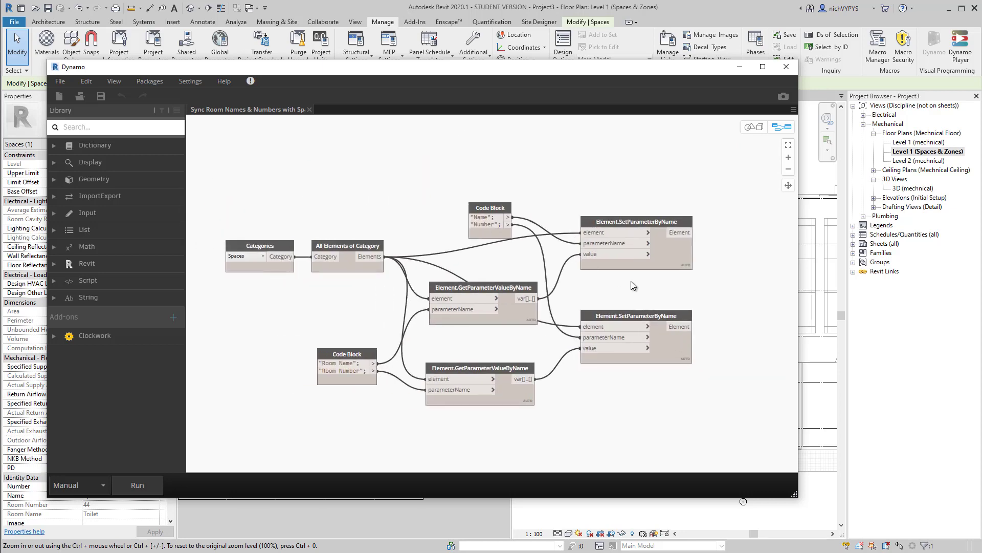
{"action": "middle_click_drag", "start_coordinate": [632, 281], "coordinate": [646, 280]}
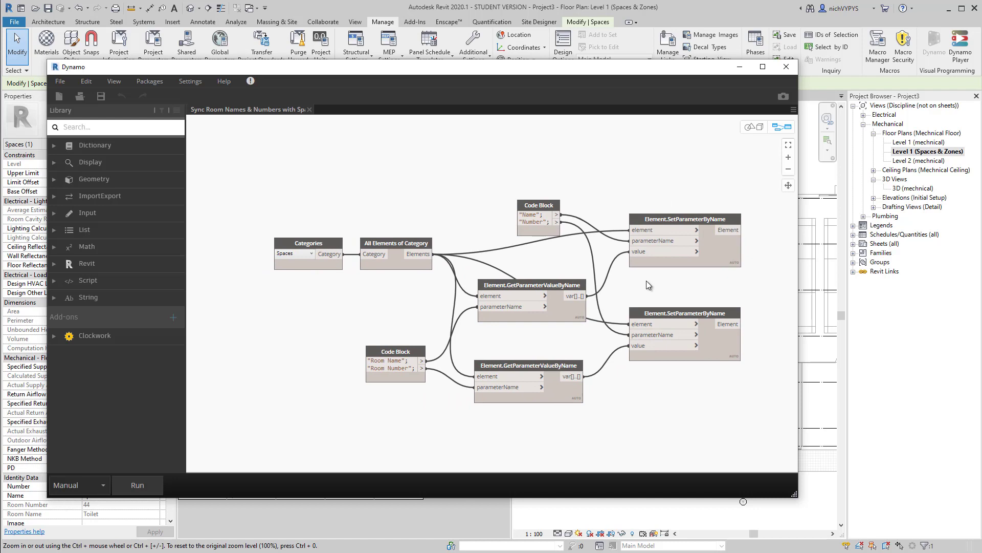
{"action": "left_click", "coordinate": [150, 483]}
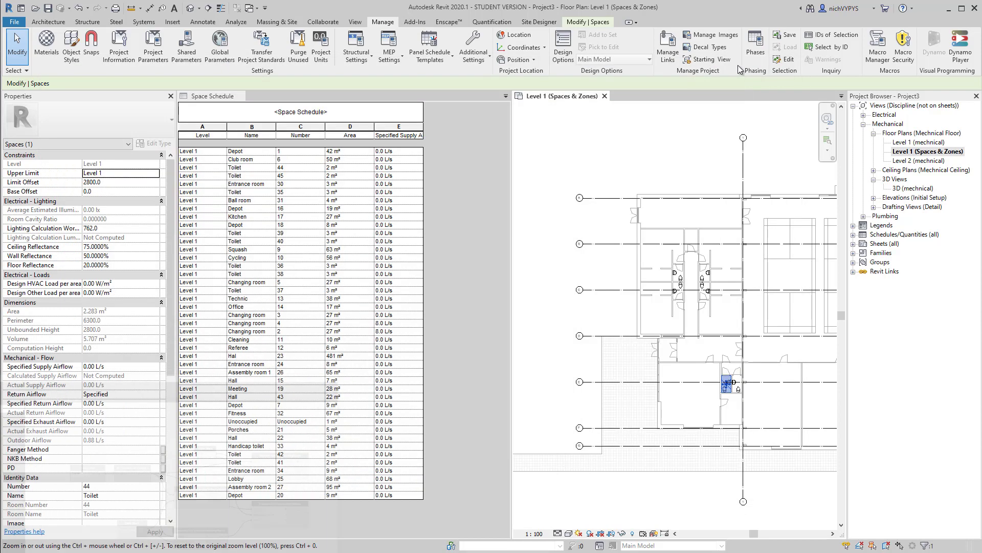
Back in Revit, delete the Unoccupied space's row from the schedule
{"action": "left_click", "coordinate": [740, 66]}
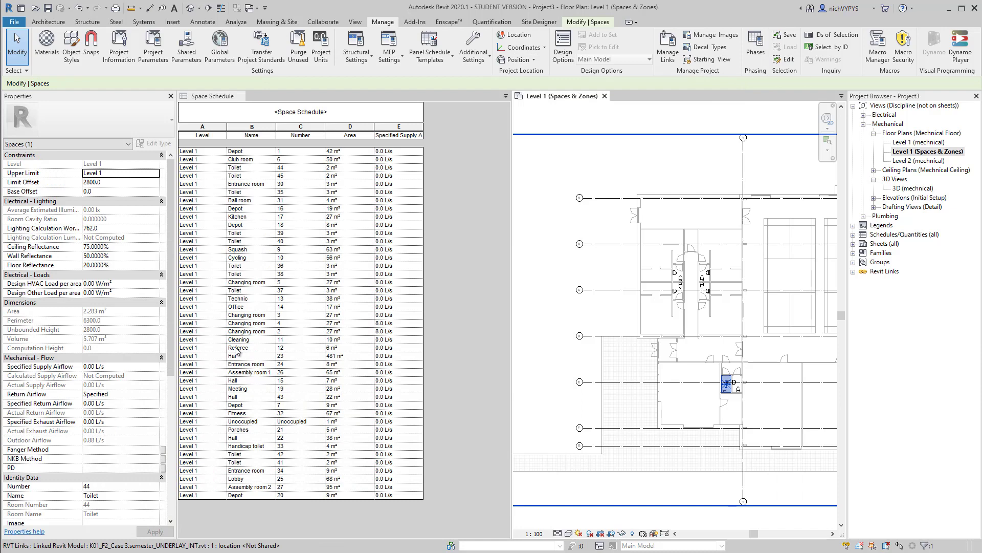
{"action": "left_click", "coordinate": [215, 422]}
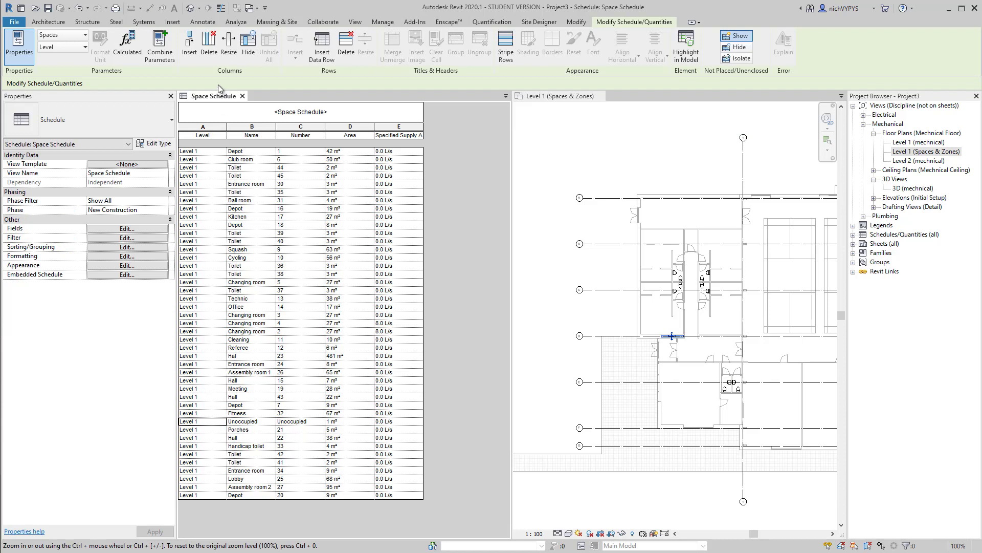
{"action": "left_click", "coordinate": [353, 47]}
{"action": "left_click", "coordinate": [401, 351]}
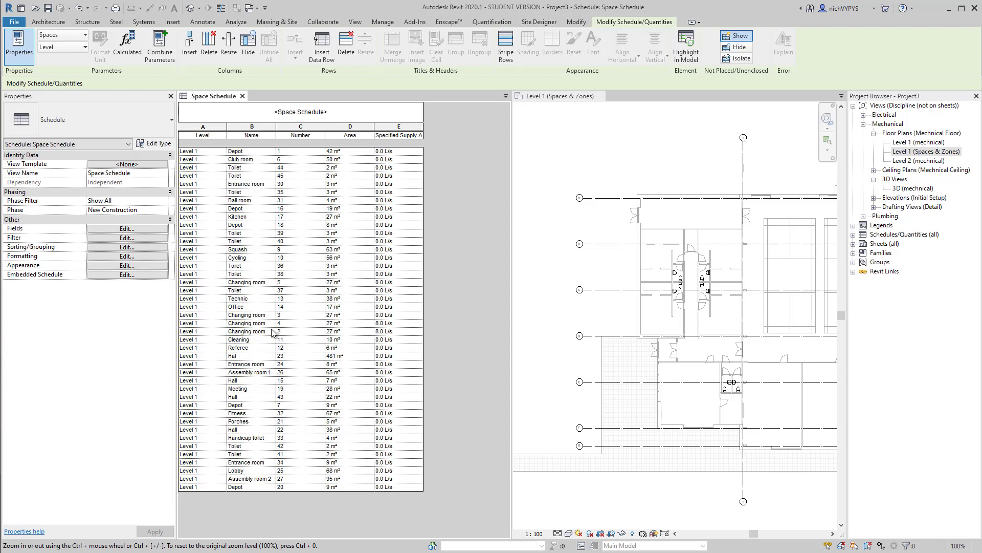
Enter 6.0 L/s supply airflow for the toilets and 8.0 L/s for Changing room 5
{"action": "left_click", "coordinate": [386, 267]}
{"action": "mouse_move", "coordinate": [398, 267]}
{"action": "left_mouse_down"}
{"action": "mouse_move", "coordinate": [365, 268]}
{"action": "mouse_move", "coordinate": [400, 275]}
{"action": "left_mouse_up"}
{"action": "type", "text": "66"}
{"action": "key", "text": "Return"}
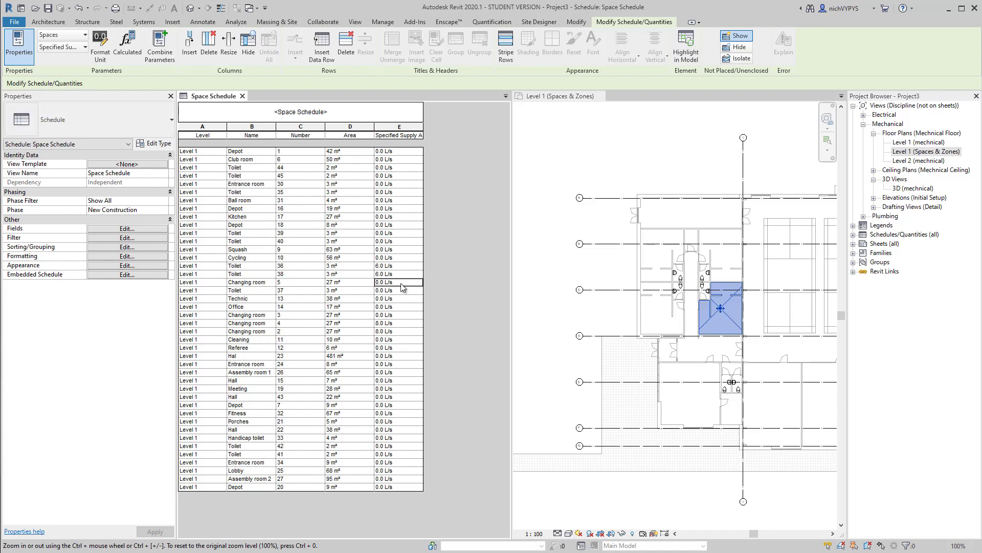
{"action": "type", "text": "8"}
{"action": "key", "text": "Return"}
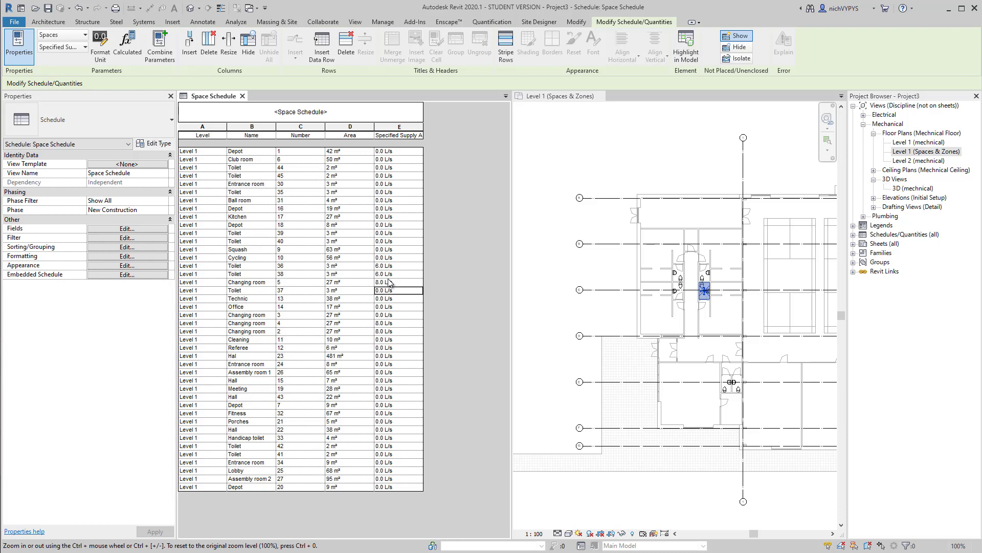
{"action": "left_click", "coordinate": [392, 295]}
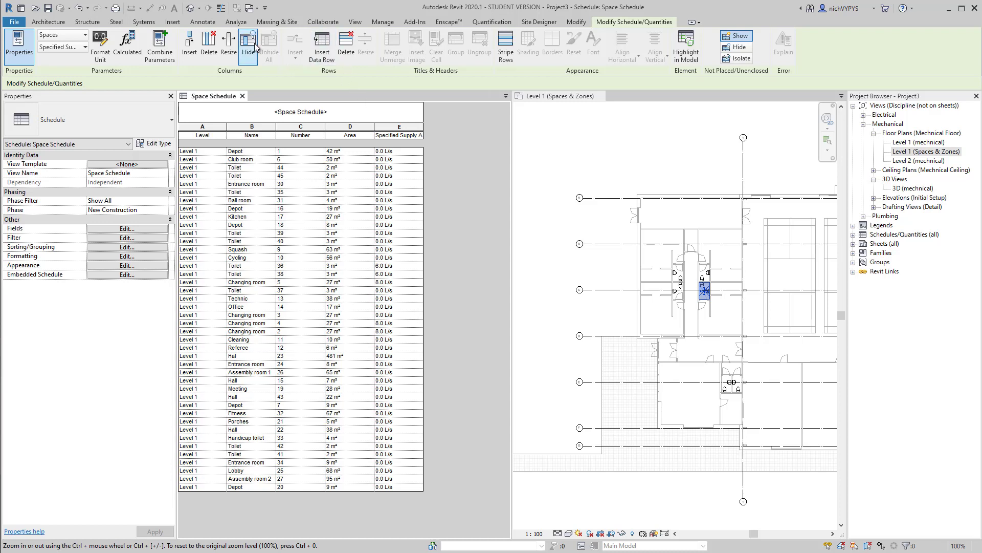
Create HVAC zone 1 from the Toilet 37 space
{"action": "left_click", "coordinate": [241, 24]}
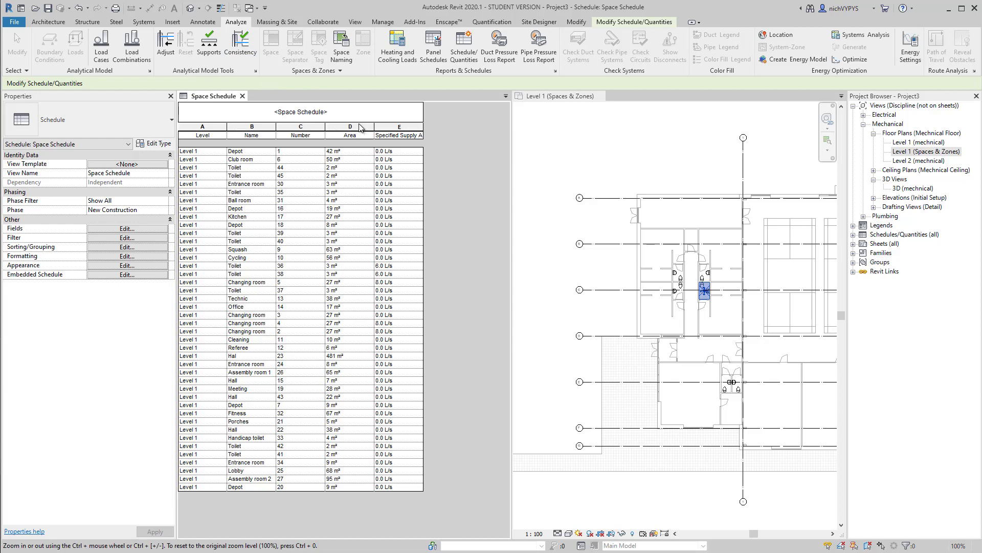
{"action": "left_click", "coordinate": [560, 158]}
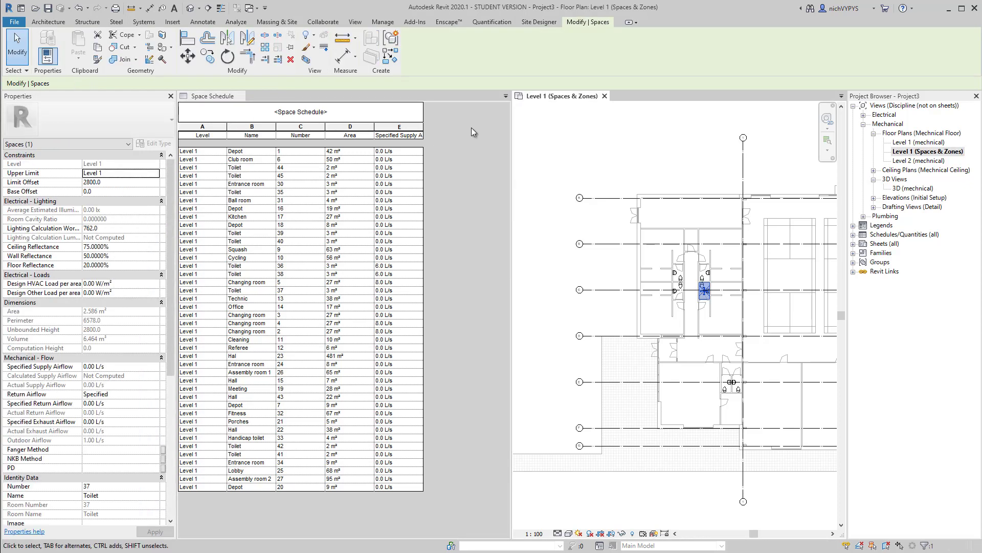
{"action": "left_click", "coordinate": [236, 22]}
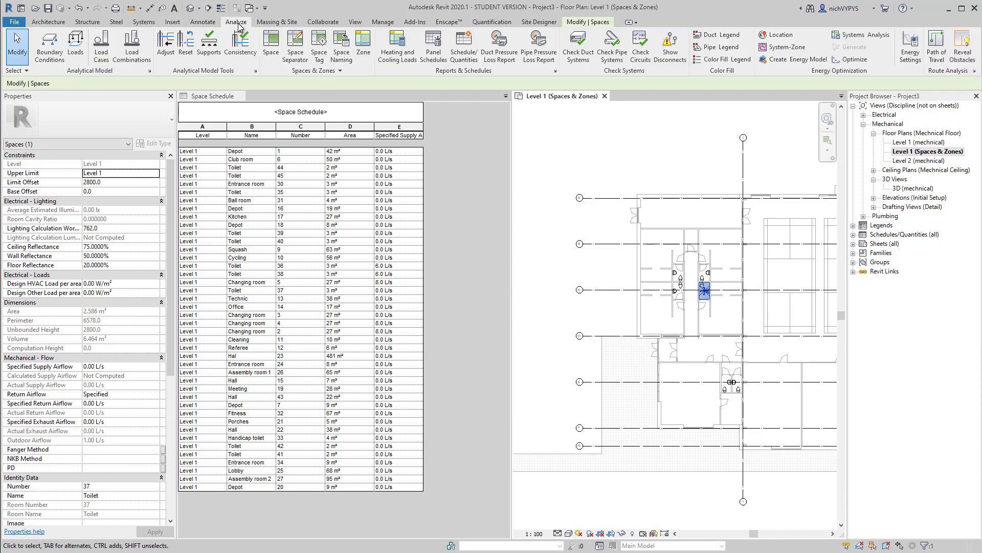
{"action": "left_click", "coordinate": [364, 49]}
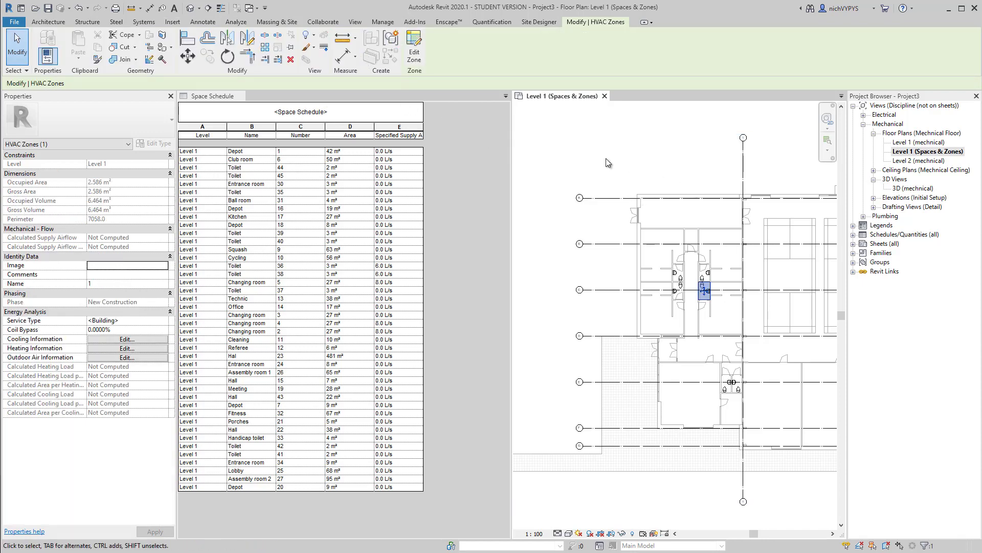
Window-select 18 spaces and make them HVAC zone 2
{"action": "left_click_drag", "start_coordinate": [575, 158], "coordinate": [747, 445]}
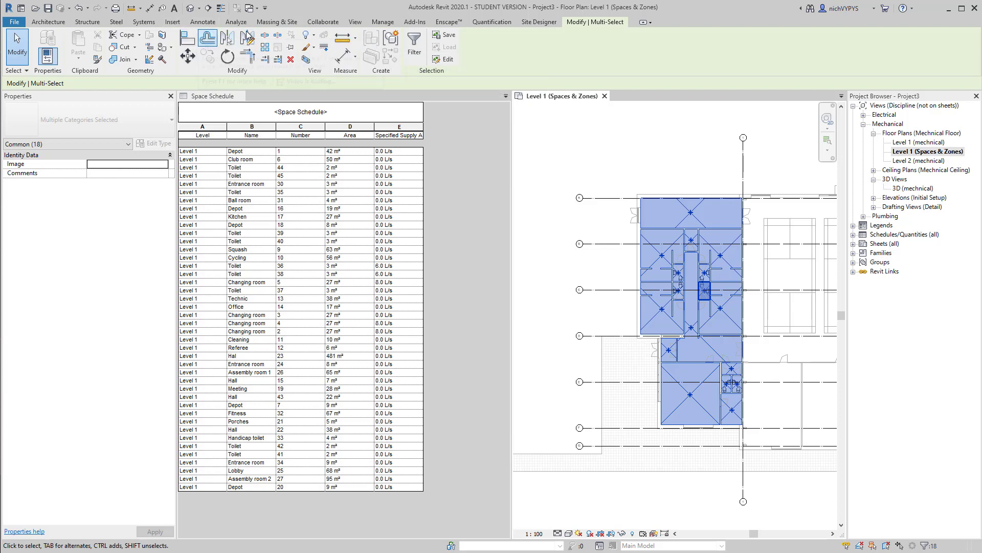
{"action": "left_click", "coordinate": [236, 22]}
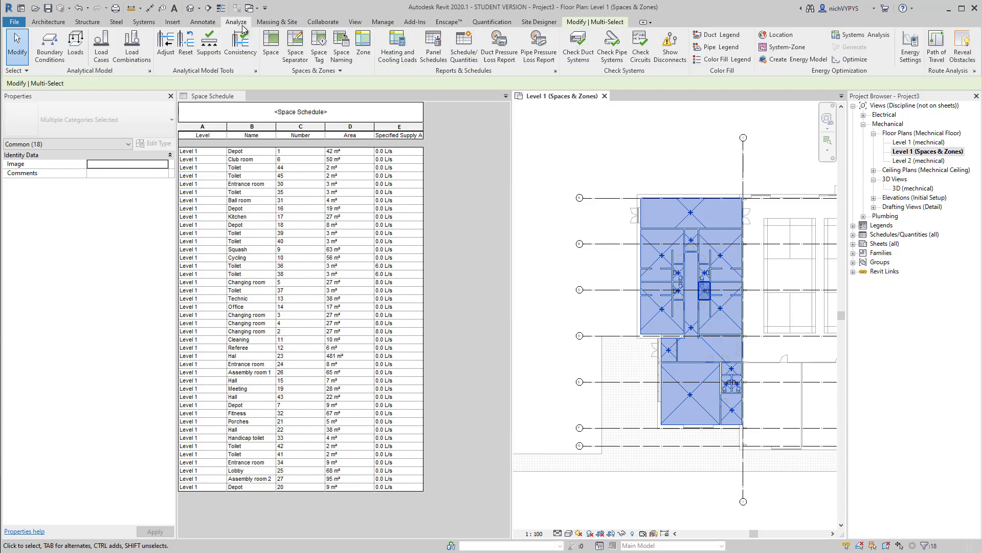
{"action": "left_click", "coordinate": [363, 59]}
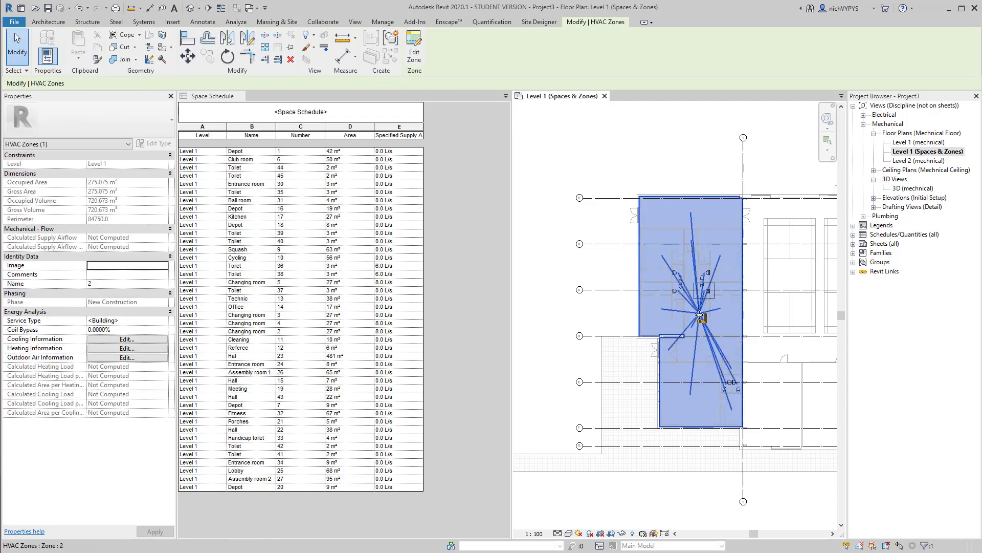
{"action": "left_click_drag", "start_coordinate": [700, 315], "coordinate": [615, 307]}
{"action": "middle_click_drag", "start_coordinate": [615, 307], "coordinate": [538, 292]}
{"action": "key", "text": "Escape"}
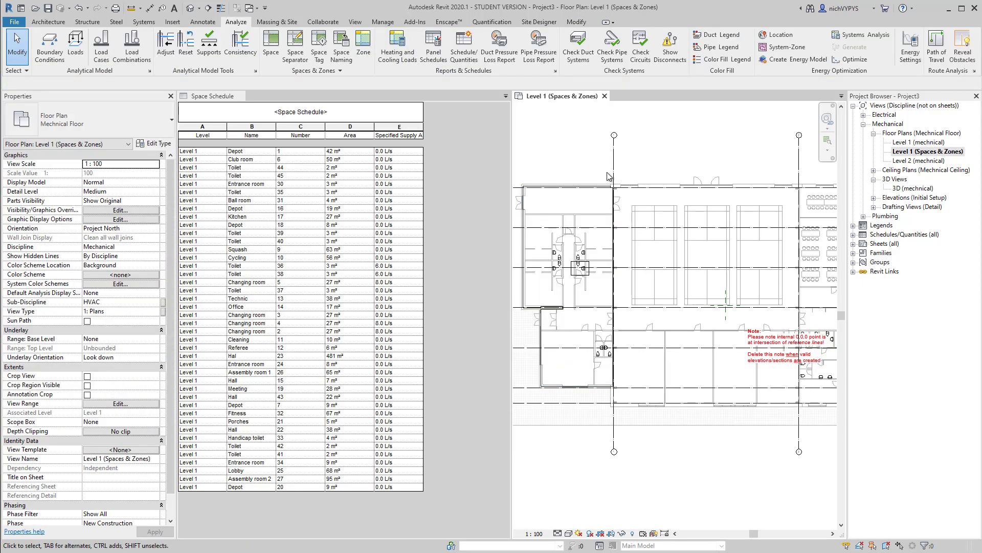
Add the Zone field to the Space Schedule, moved up four places to sit right after Level
{"action": "left_click", "coordinate": [299, 113]}
{"action": "left_click", "coordinate": [132, 228]}
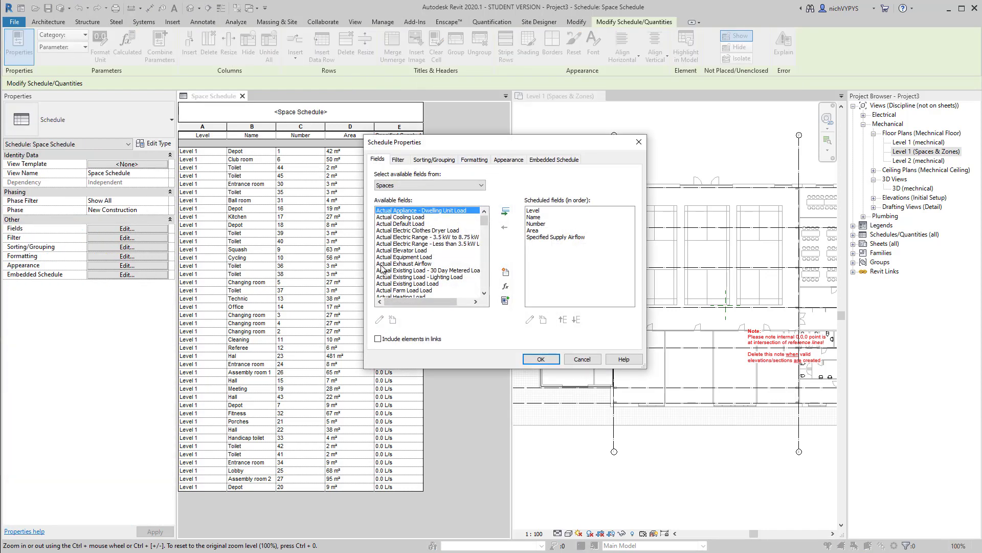
{"action": "scroll", "coordinate": [476, 247], "scroll_direction": "down", "scroll_amount": 10}
{"action": "left_click_drag", "start_coordinate": [483, 265], "coordinate": [484, 293]}
{"action": "left_click", "coordinate": [391, 290]}
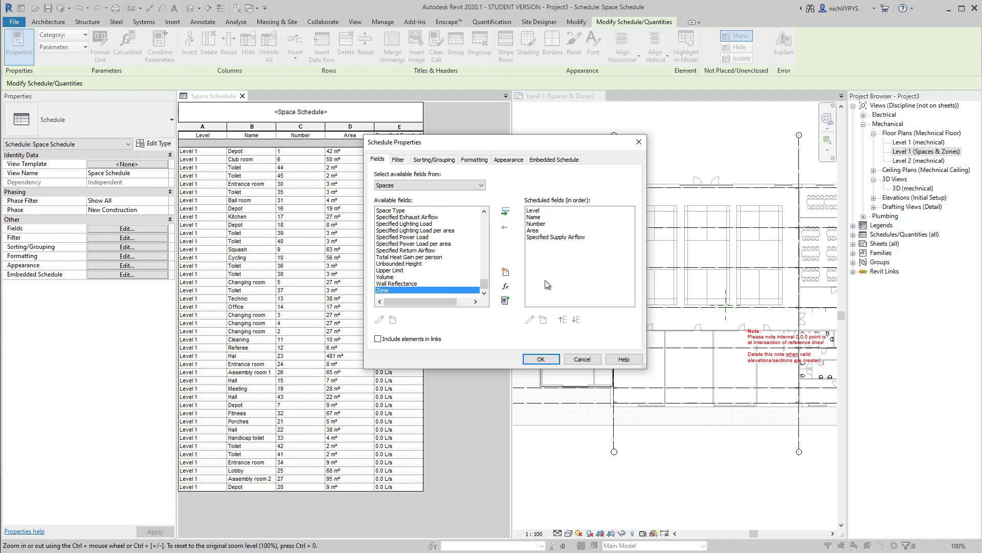
{"action": "left_click", "coordinate": [507, 212]}
{"action": "left_click", "coordinate": [563, 320]}
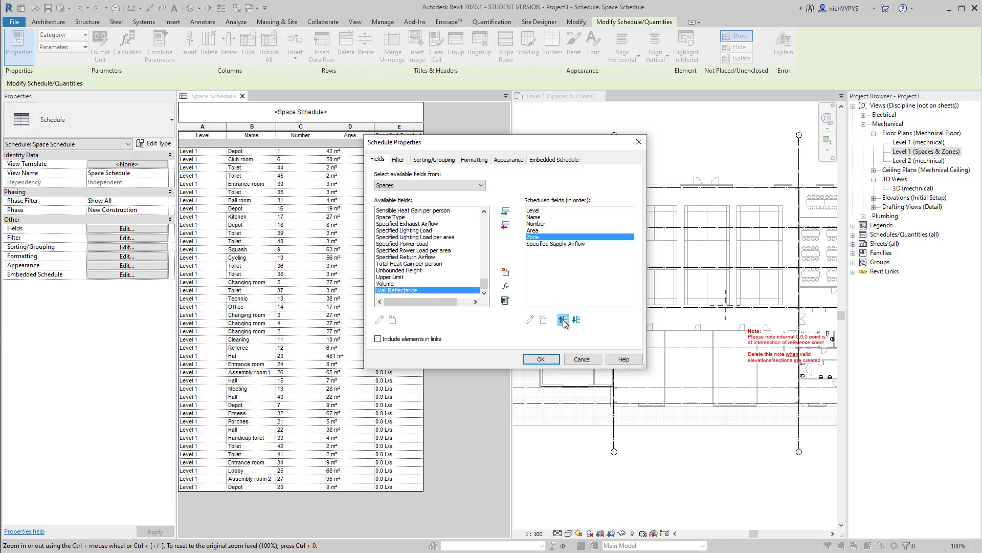
{"action": "left_click", "coordinate": [564, 320]}
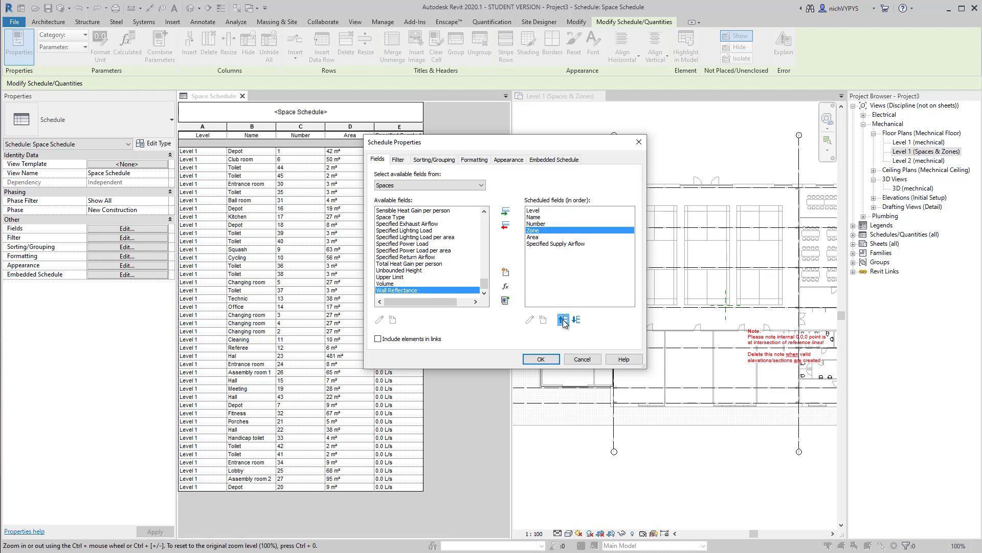
{"action": "left_click", "coordinate": [564, 320]}
{"action": "left_click", "coordinate": [563, 320]}
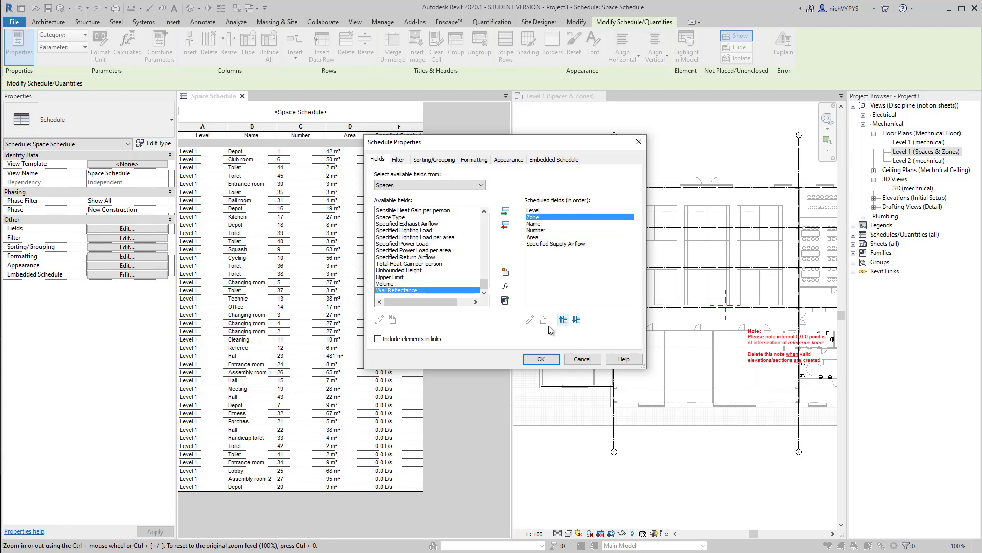
{"action": "left_click", "coordinate": [540, 359]}
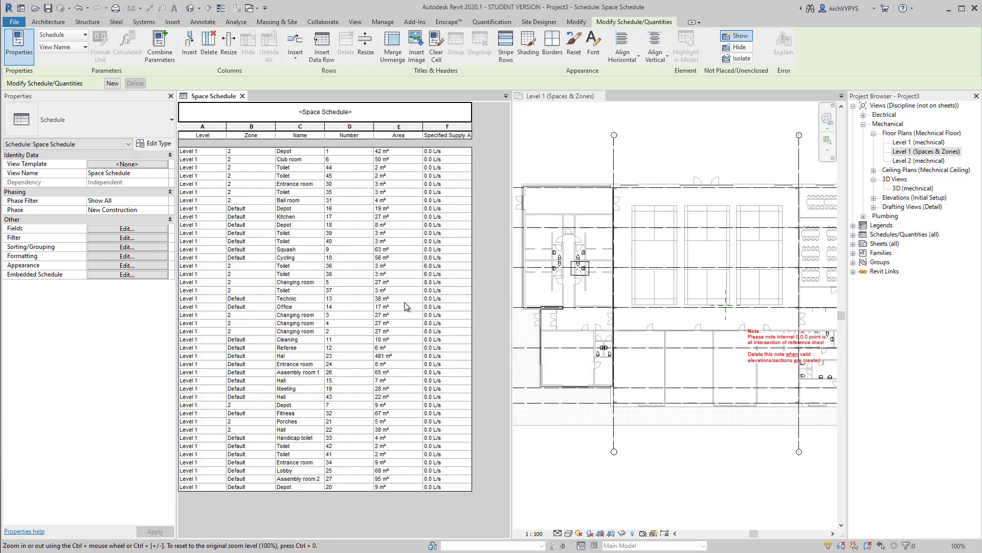
Group the large spaces in the Level 1 plan into new HVAC zone 3 and reposition its location point
{"action": "left_click", "coordinate": [577, 267]}
{"action": "left_click", "coordinate": [577, 267]}
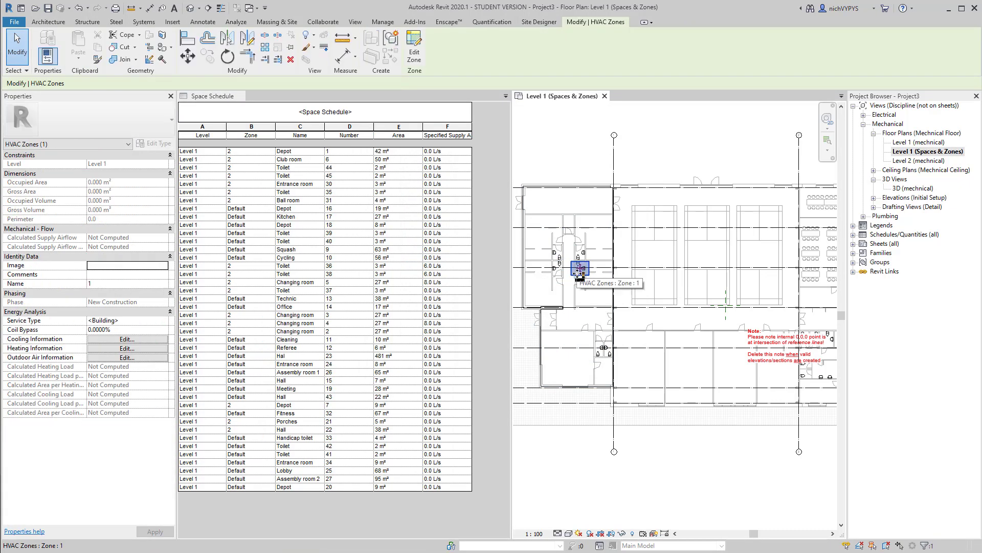
{"action": "key", "text": "Escape"}
{"action": "middle_click_drag", "start_coordinate": [576, 266], "coordinate": [641, 269]}
{"action": "middle_click_drag", "start_coordinate": [578, 290], "coordinate": [508, 290]}
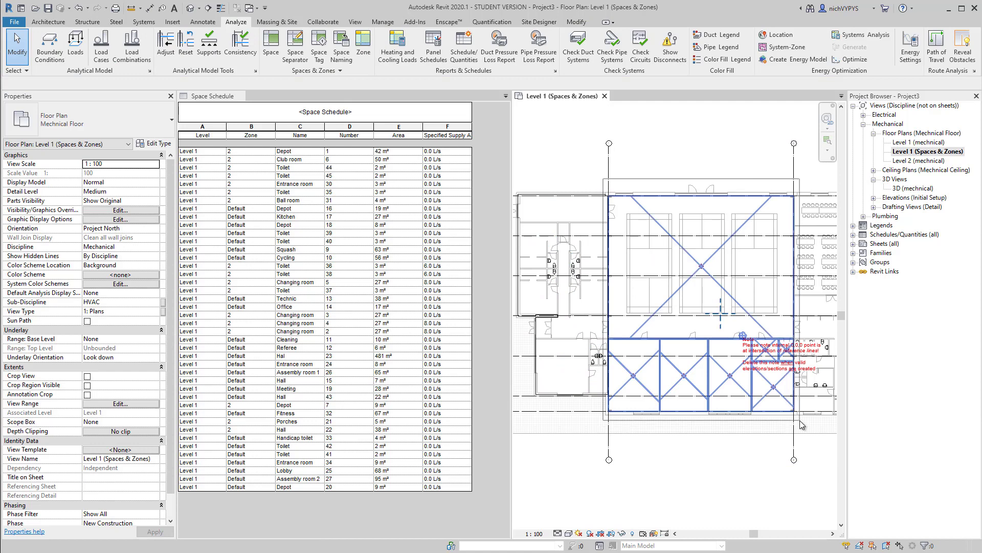
{"action": "left_click_drag", "start_coordinate": [801, 425], "coordinate": [603, 191]}
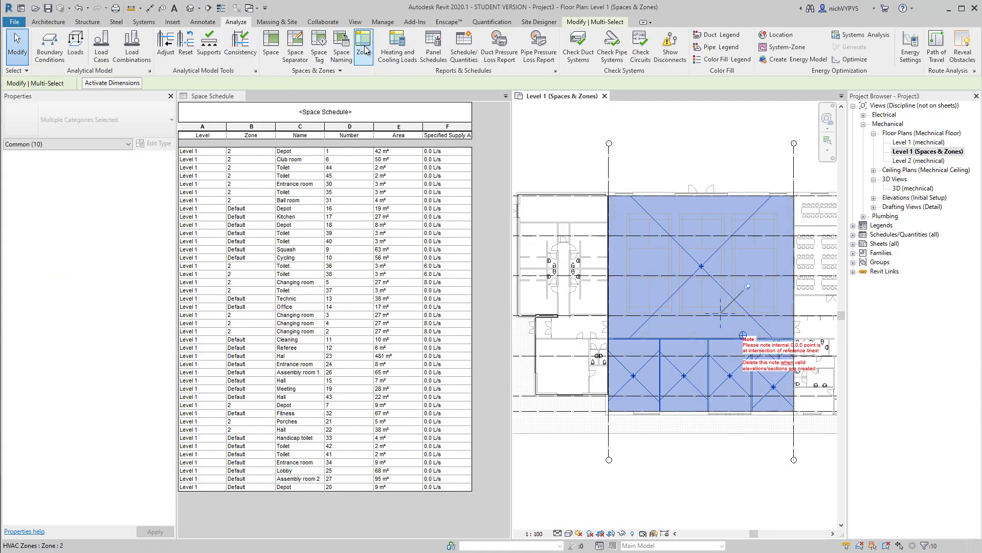
{"action": "left_click", "coordinate": [364, 46]}
{"action": "left_click_drag", "start_coordinate": [726, 354], "coordinate": [702, 169]}
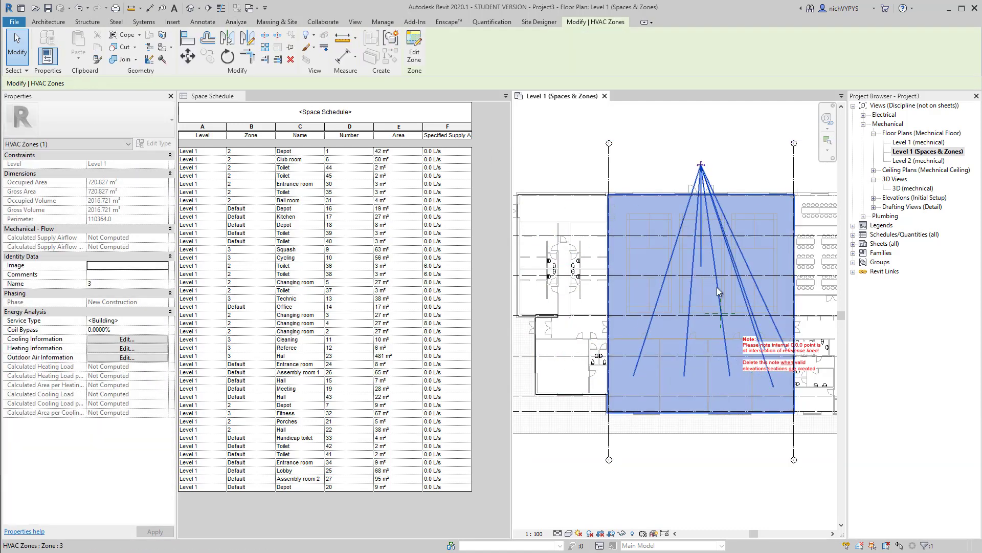
{"action": "middle_click_drag", "start_coordinate": [716, 287], "coordinate": [553, 297]}
{"action": "key", "text": "Escape"}
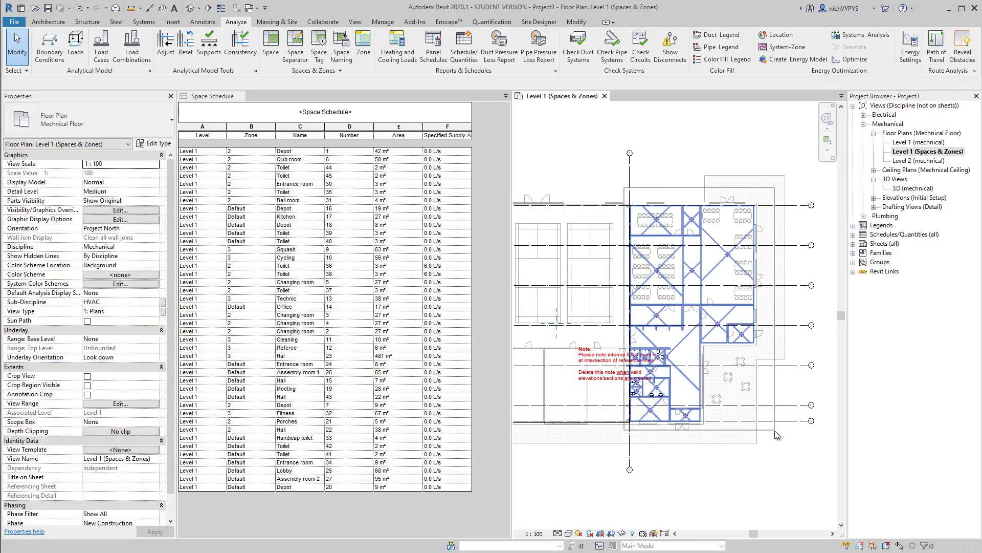
Group 18 remaining spaces into HVAC zone 4 and reposition its location point
{"action": "left_click_drag", "start_coordinate": [778, 443], "coordinate": [614, 194]}
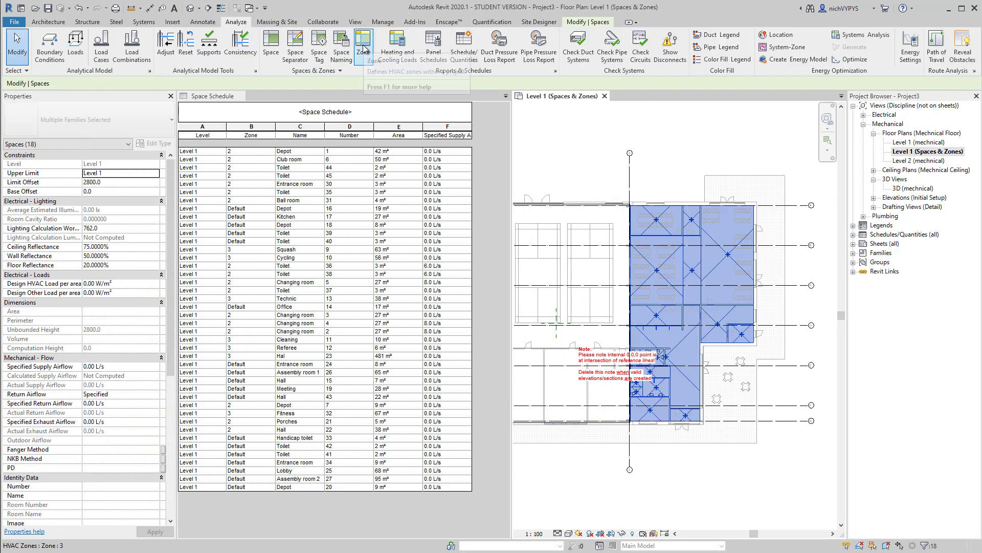
{"action": "left_click", "coordinate": [363, 46]}
{"action": "left_click_drag", "start_coordinate": [670, 335], "coordinate": [718, 260]}
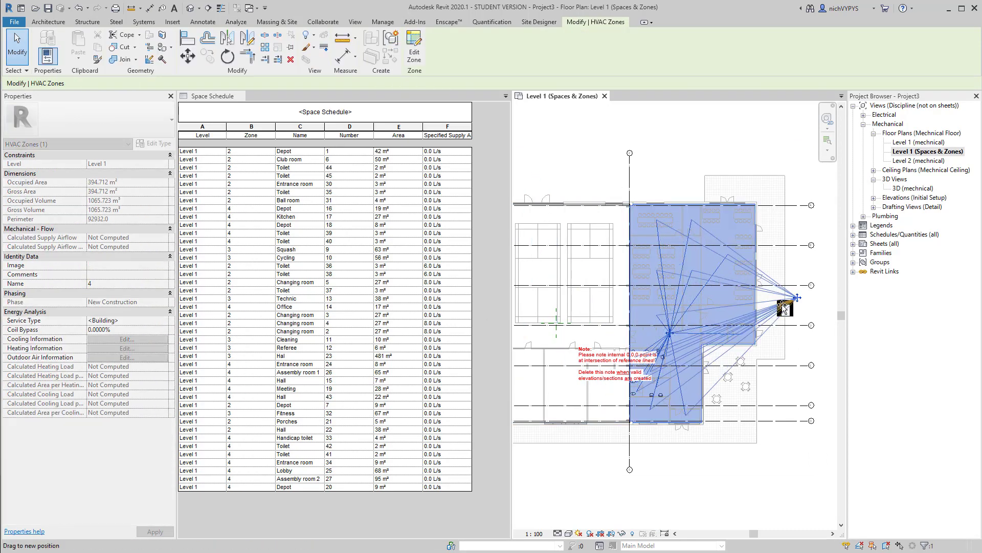
{"action": "left_click_drag", "start_coordinate": [800, 303], "coordinate": [748, 363]}
Delete the elevation markers from the plan, confirming removal of their elevation views
{"action": "scroll", "coordinate": [747, 364], "scroll_direction": "down", "scroll_amount": 2}
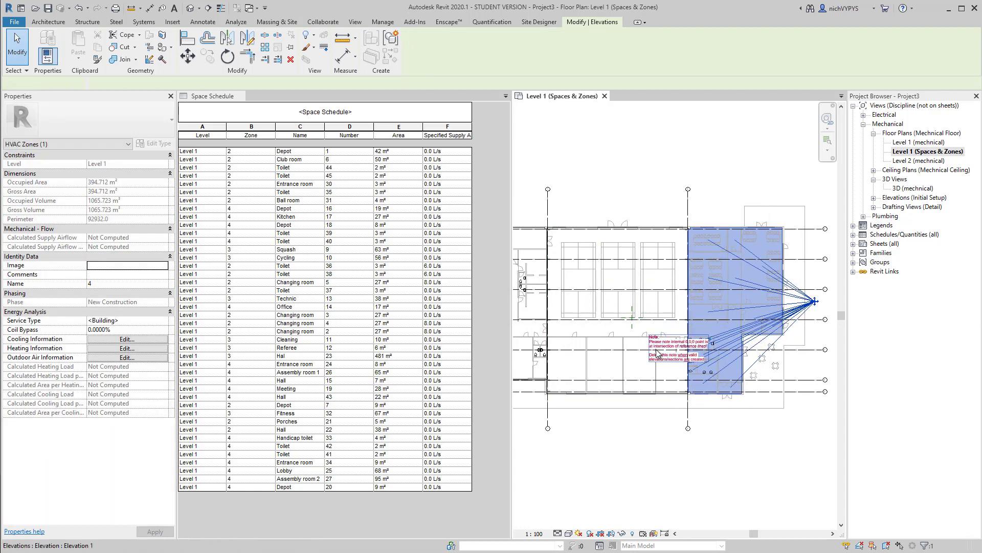
{"action": "left_click", "coordinate": [657, 353]}
{"action": "key", "text": "Delete"}
{"action": "key", "text": "Return"}
{"action": "scroll", "coordinate": [692, 361], "scroll_direction": "down", "scroll_amount": 2}
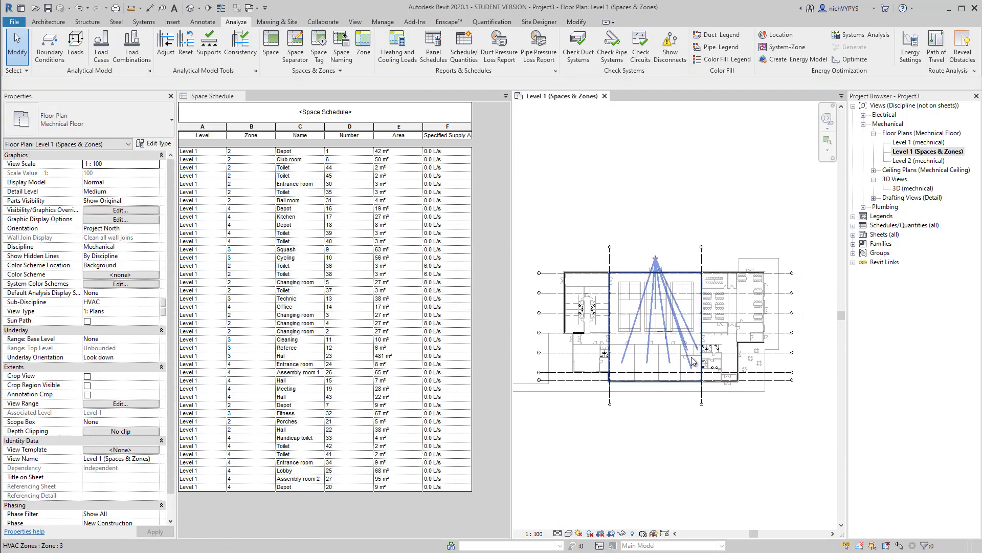
{"action": "scroll", "coordinate": [692, 361], "scroll_direction": "down", "scroll_amount": 1}
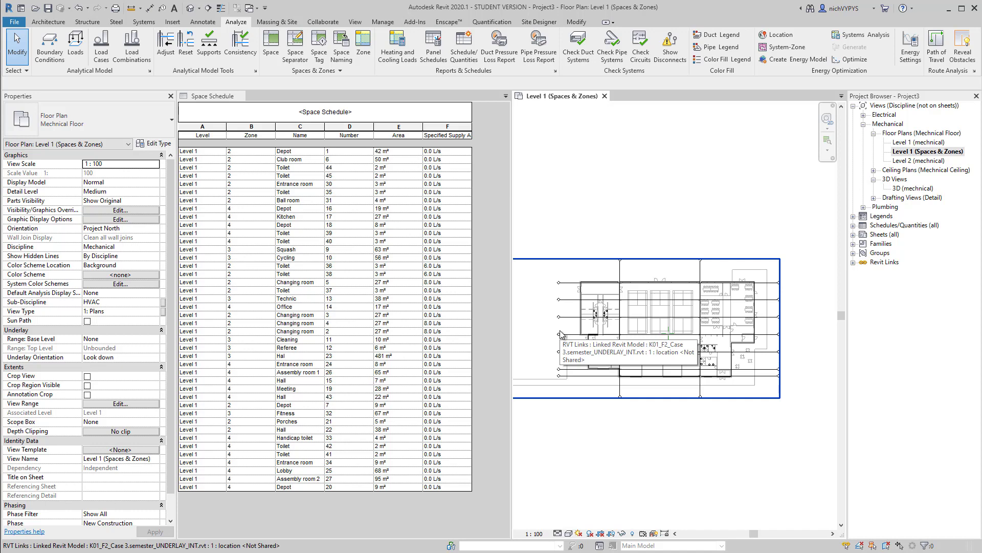
{"action": "scroll", "coordinate": [641, 299], "scroll_direction": "up", "scroll_amount": 2}
Place a colour fill legend above the building plan using the HVAC Zones colour scheme
{"action": "left_click", "coordinate": [716, 59]}
{"action": "left_click", "coordinate": [580, 195]}
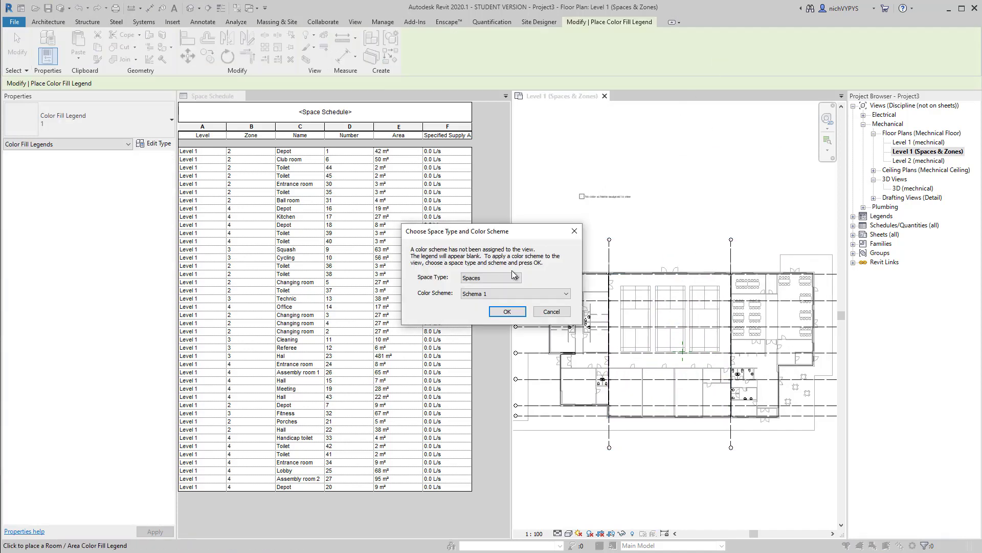
{"action": "left_click", "coordinate": [508, 278]}
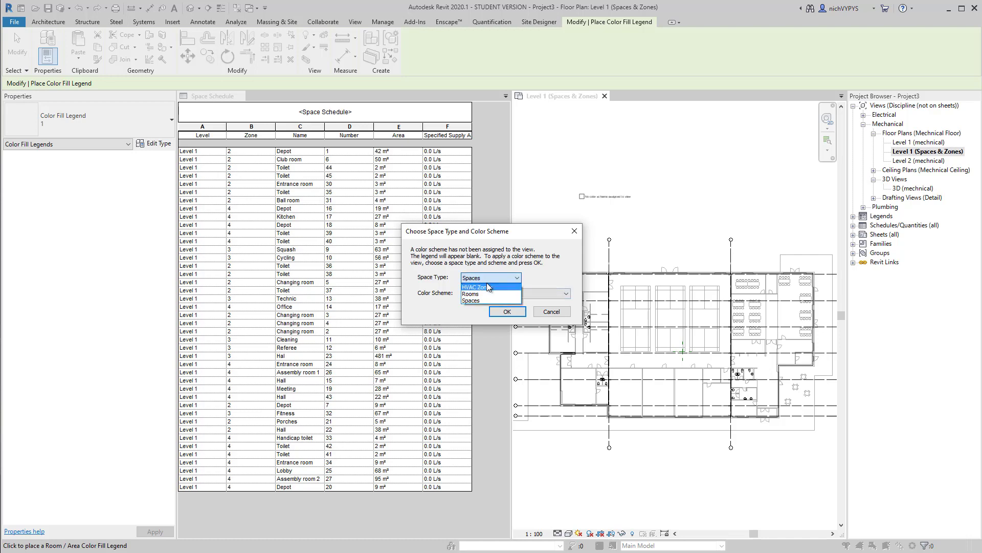
{"action": "left_click", "coordinate": [486, 287]}
{"action": "left_click", "coordinate": [507, 311]}
{"action": "scroll", "coordinate": [618, 231], "scroll_direction": "up", "scroll_amount": 2}
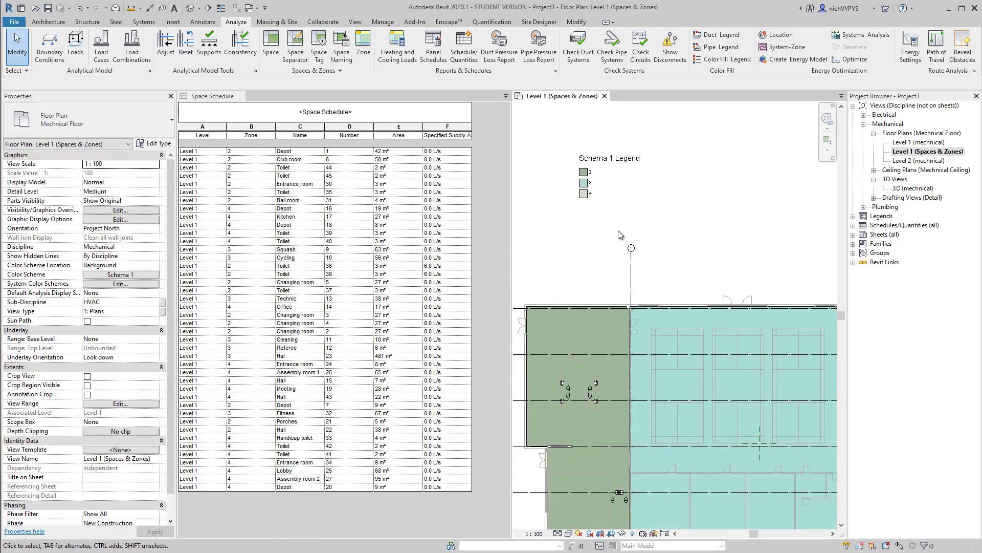
{"action": "scroll", "coordinate": [619, 230], "scroll_direction": "down", "scroll_amount": 2}
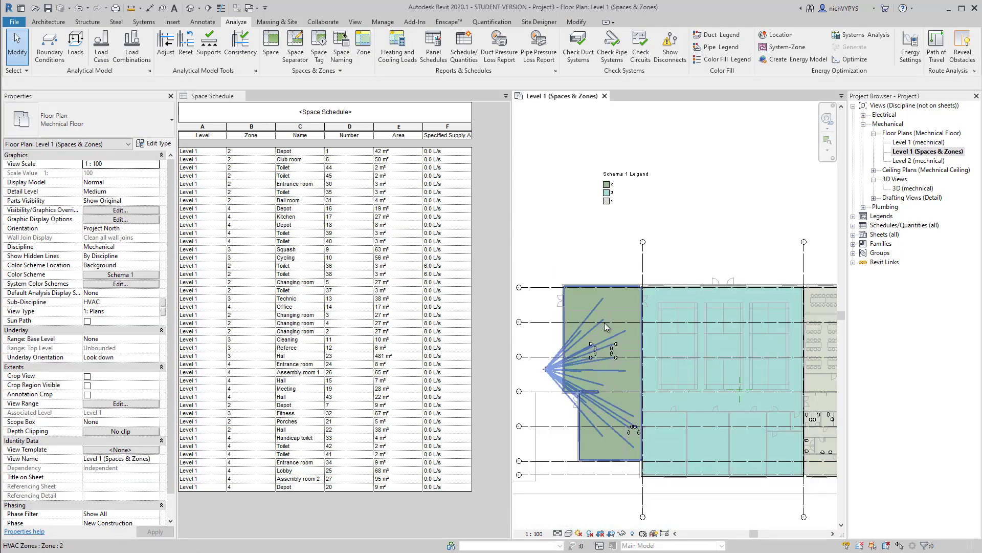
Rename the left, middle and right HVAC zones to Zone 1, Zone 2 and Zone 3
{"action": "left_click", "coordinate": [604, 337]}
{"action": "left_click", "coordinate": [141, 283]}
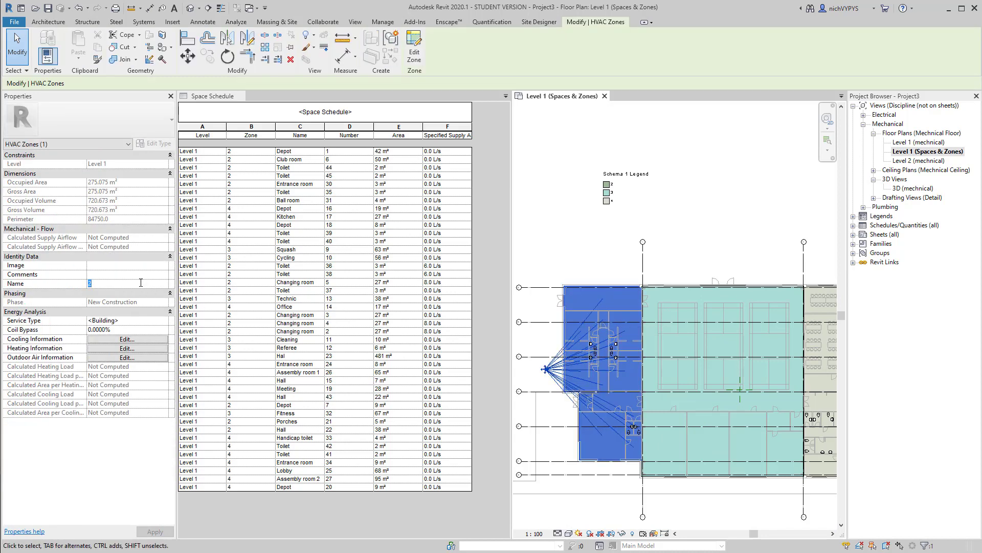
{"action": "type", "text": "Zone 1"}
{"action": "left_click", "coordinate": [722, 235]}
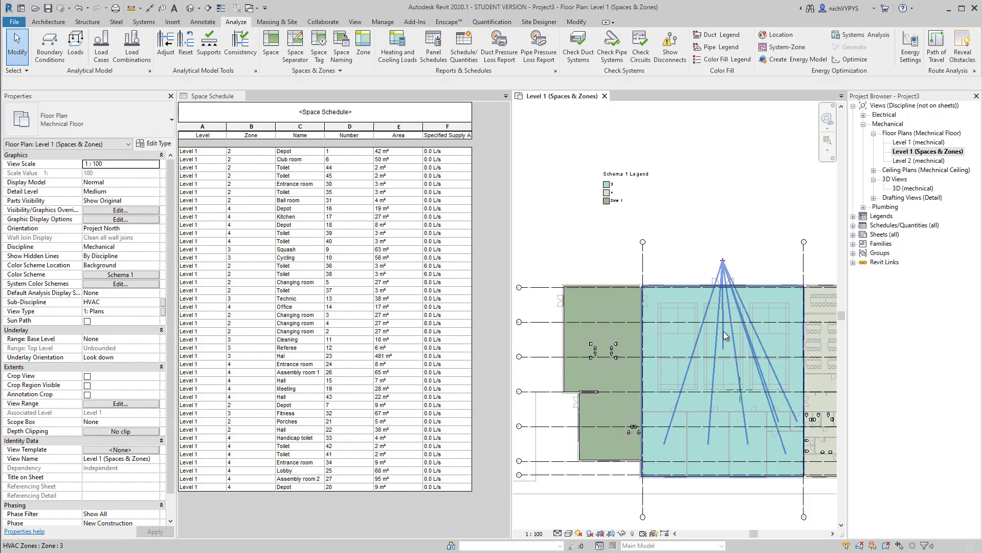
{"action": "left_click", "coordinate": [723, 260]}
{"action": "left_click", "coordinate": [110, 283]}
{"action": "type", "text": "Zone 2"}
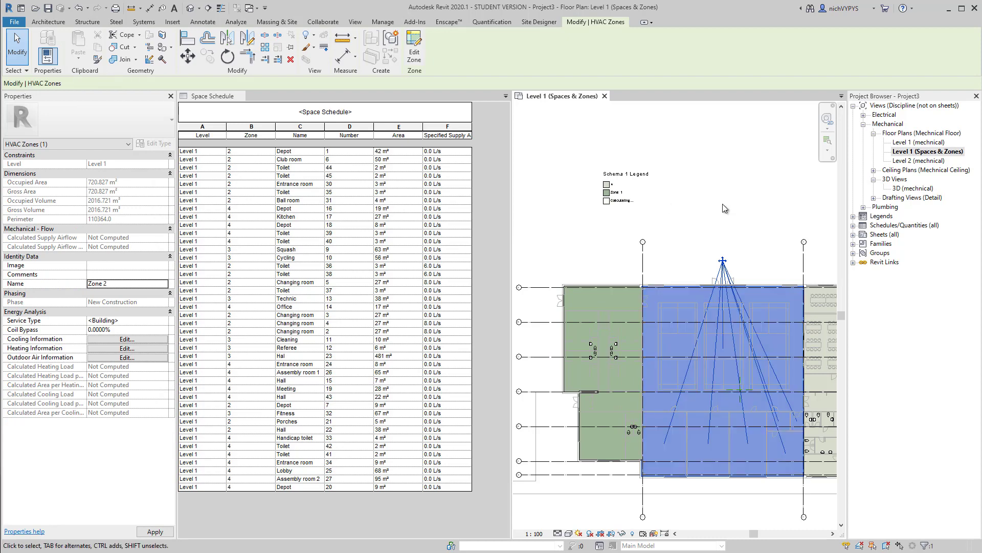
{"action": "middle_click_drag", "start_coordinate": [716, 358], "coordinate": [653, 359]}
{"action": "left_click", "coordinate": [773, 328]}
{"action": "left_click", "coordinate": [128, 283]}
{"action": "type", "text": "Zone 3"}
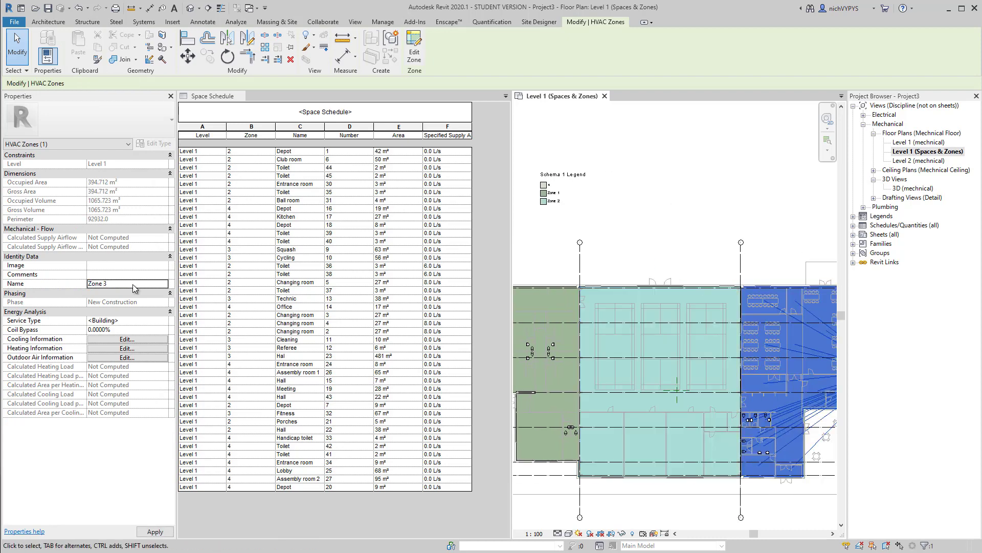
{"action": "middle_click_drag", "start_coordinate": [768, 256], "coordinate": [769, 256]}
{"action": "scroll", "coordinate": [769, 256], "scroll_direction": "up", "scroll_amount": 2}
Reposition the colour fill legend above the building plan
{"action": "left_click", "coordinate": [527, 102]}
{"action": "left_click_drag", "start_coordinate": [527, 102], "coordinate": [634, 154]}
{"action": "left_click", "coordinate": [680, 307]}
{"action": "left_click", "coordinate": [289, 181]}
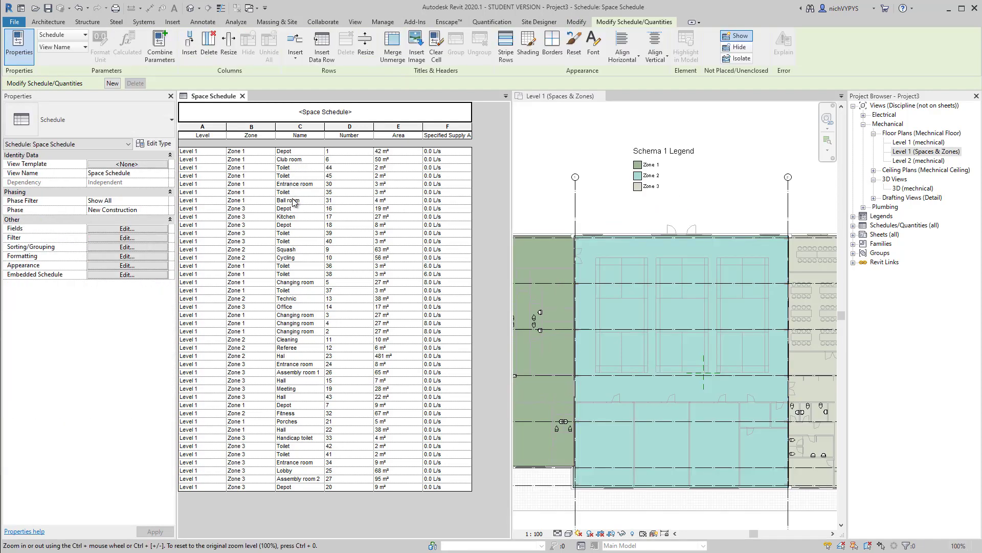
Sort the schedule by Zone with a title, count and totals footer and a blank line after each group
{"action": "left_click", "coordinate": [125, 247]}
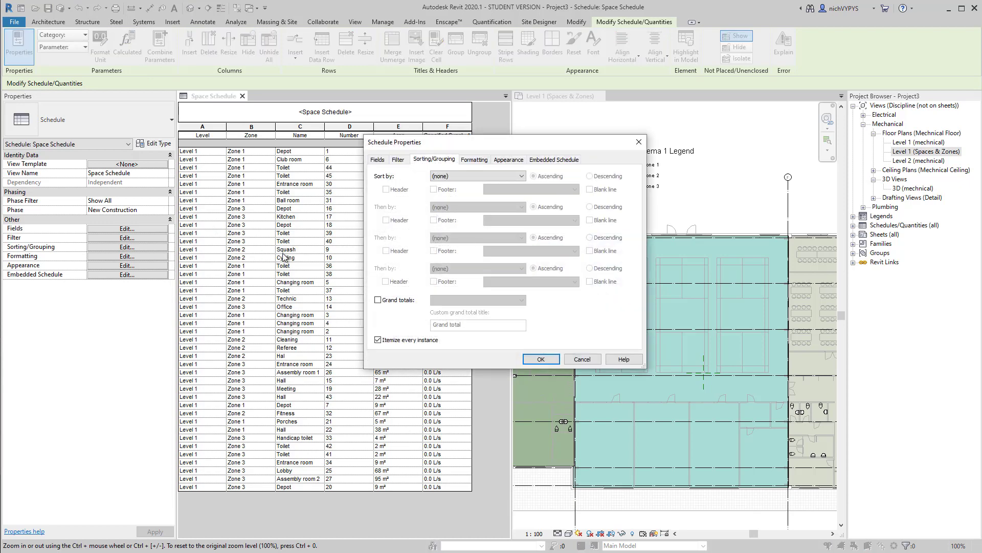
{"action": "left_click", "coordinate": [444, 176]}
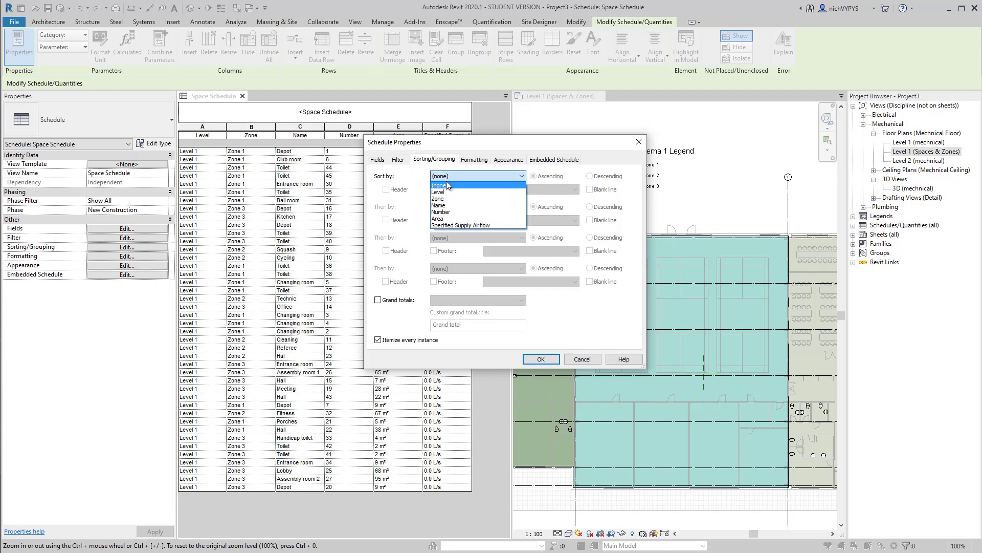
{"action": "left_click", "coordinate": [446, 199]}
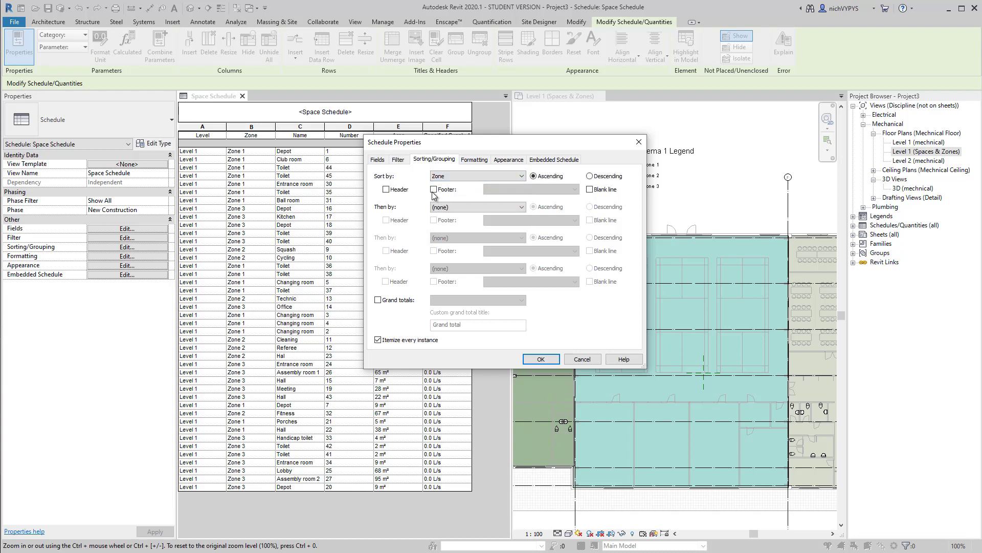
{"action": "left_click", "coordinate": [434, 189]}
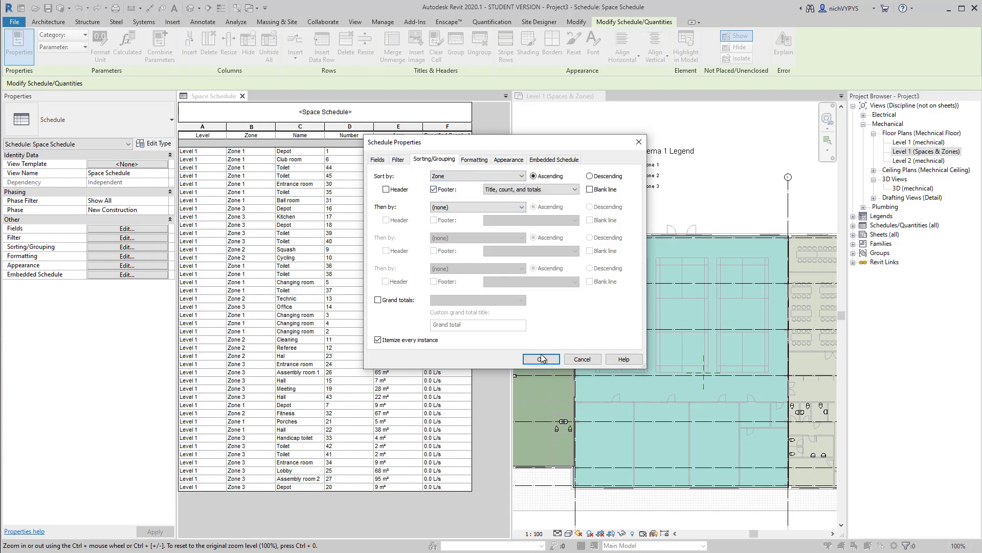
{"action": "left_click", "coordinate": [592, 190]}
{"action": "left_click", "coordinate": [541, 358]}
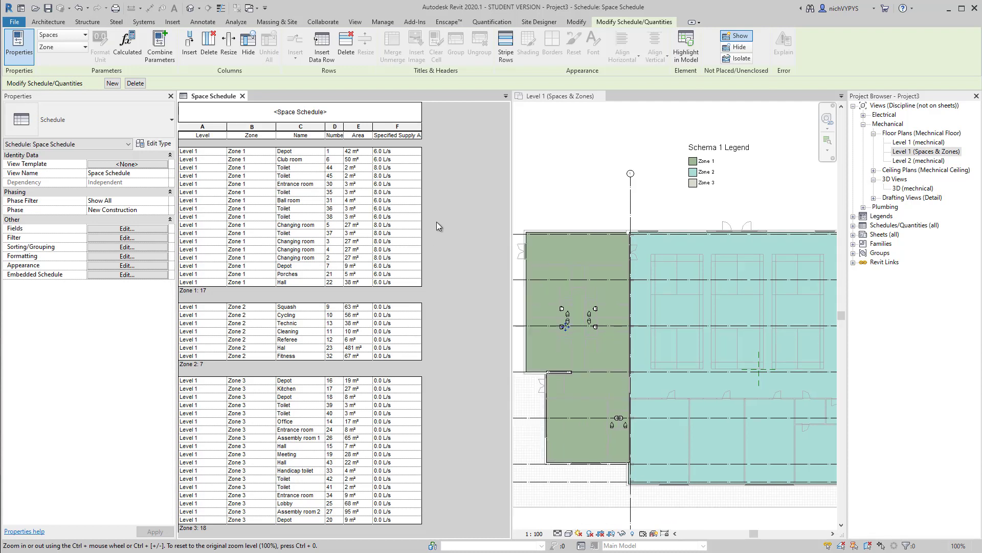
Add calculated field Airflow per sec = Specified Supply Airflow * Area / 1000 L/s / 1 m^2
{"action": "left_click", "coordinate": [127, 229]}
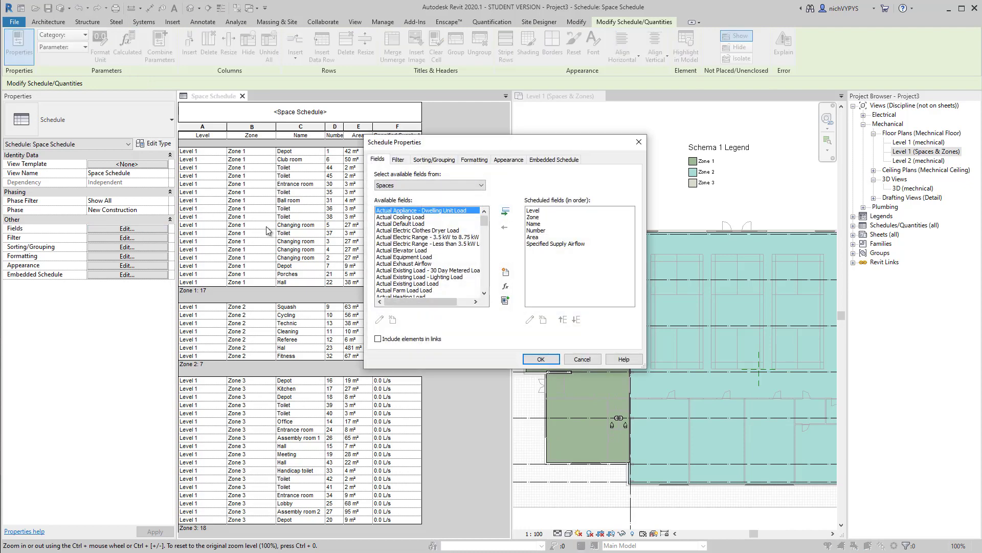
{"action": "left_click_drag", "start_coordinate": [511, 142], "coordinate": [544, 142]}
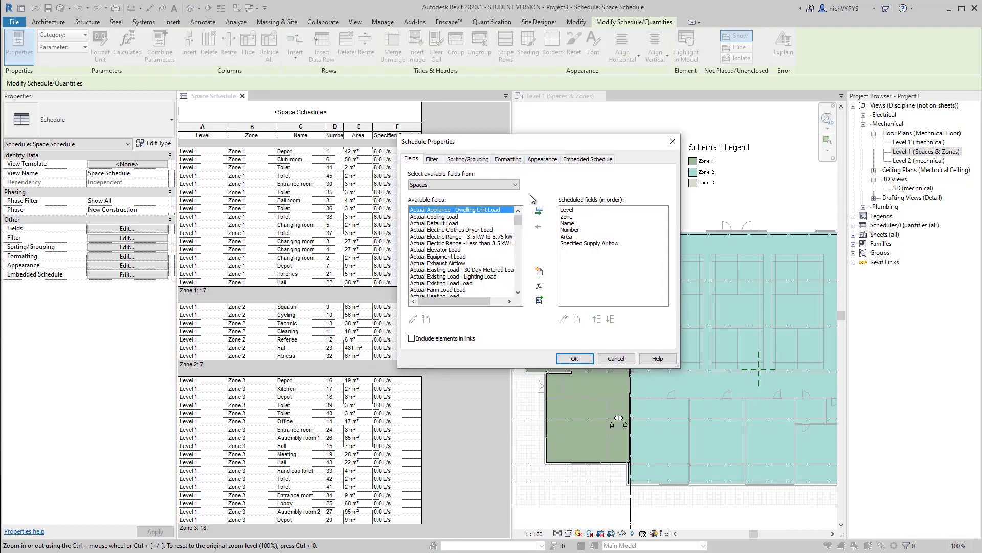
{"action": "left_click", "coordinate": [539, 287]}
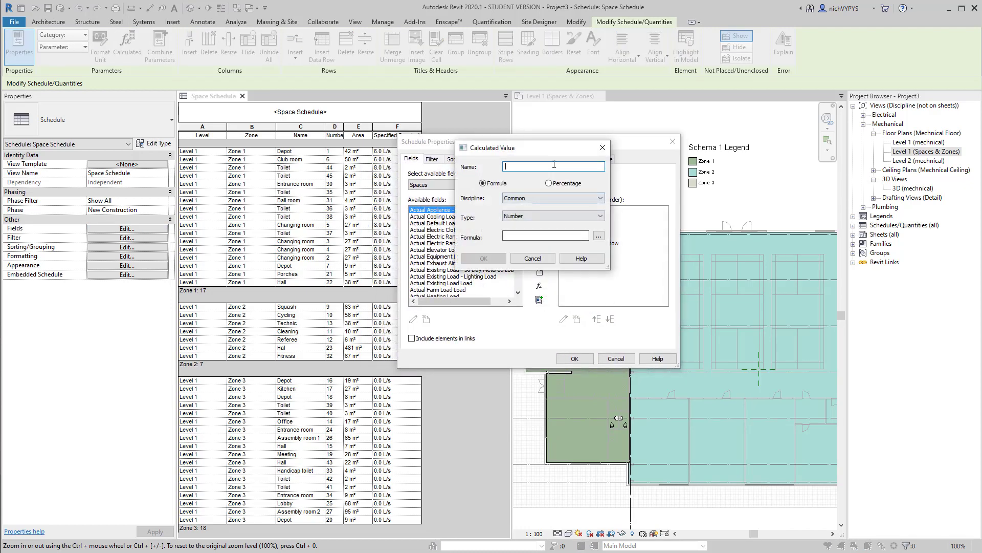
{"action": "type", "text": "Airflow per sec"}
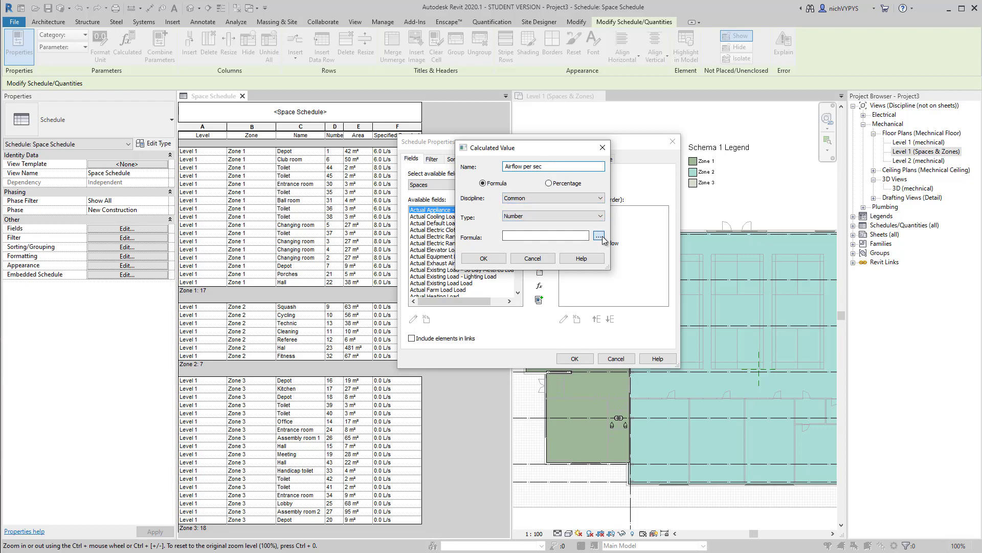
{"action": "left_click", "coordinate": [599, 235]}
{"action": "left_click", "coordinate": [512, 193]}
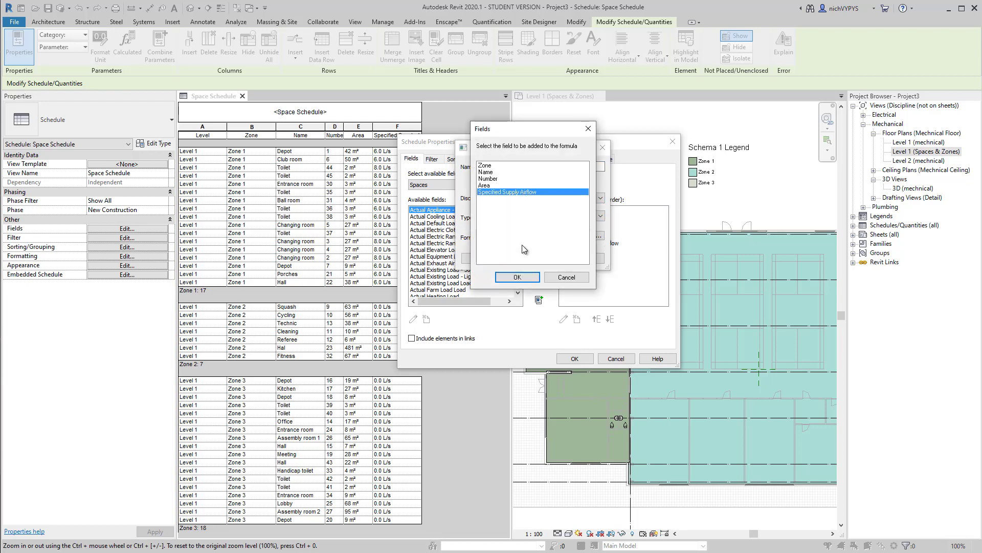
{"action": "left_click", "coordinate": [517, 277]}
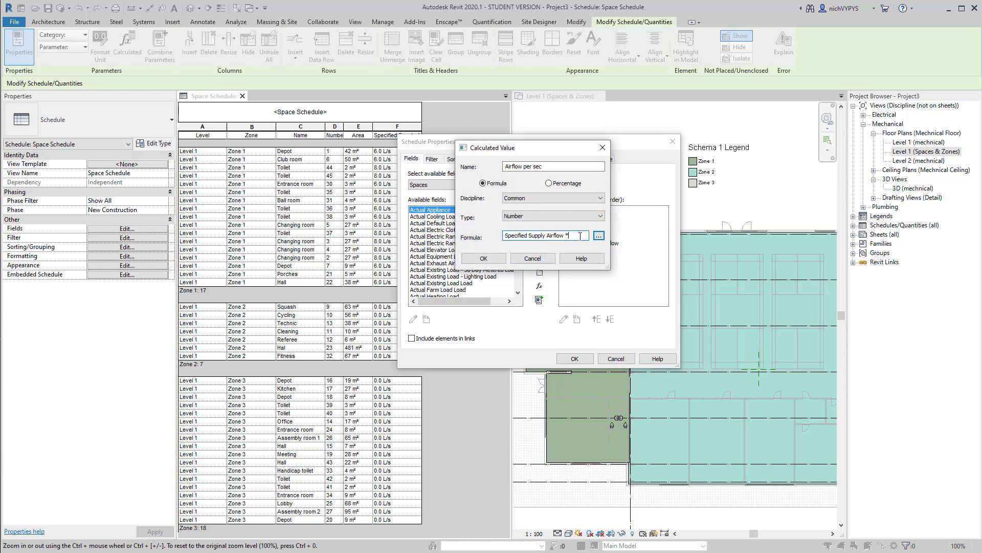
{"action": "type", "text": "*"}
{"action": "left_click", "coordinate": [600, 235]}
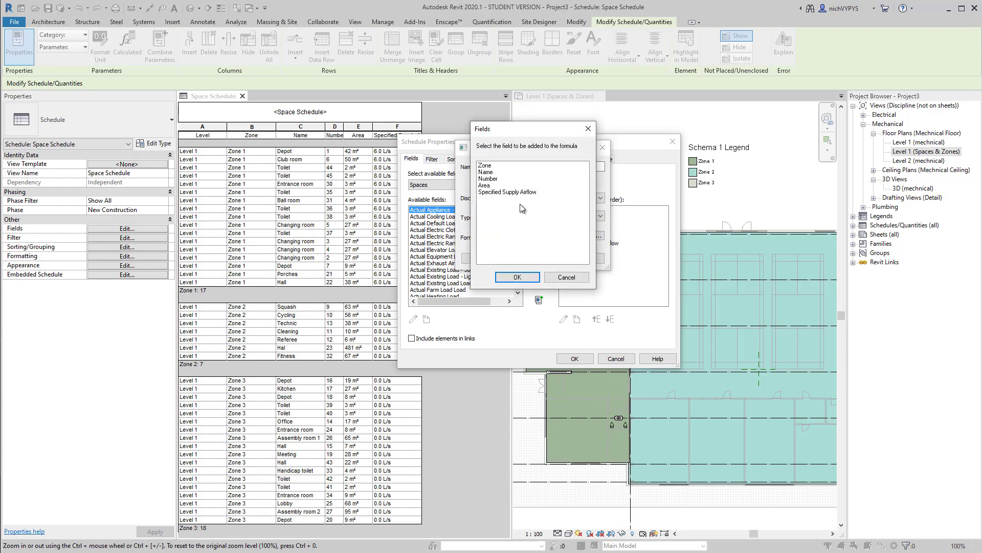
{"action": "double_click", "coordinate": [505, 189]}
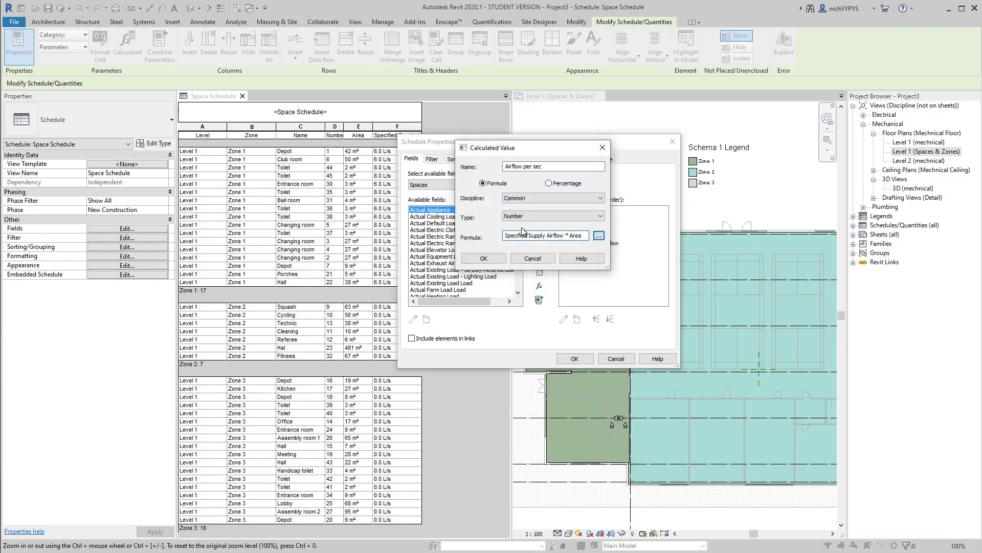
{"action": "type", "text": "/ 1000 L/s / 1 m^2"}
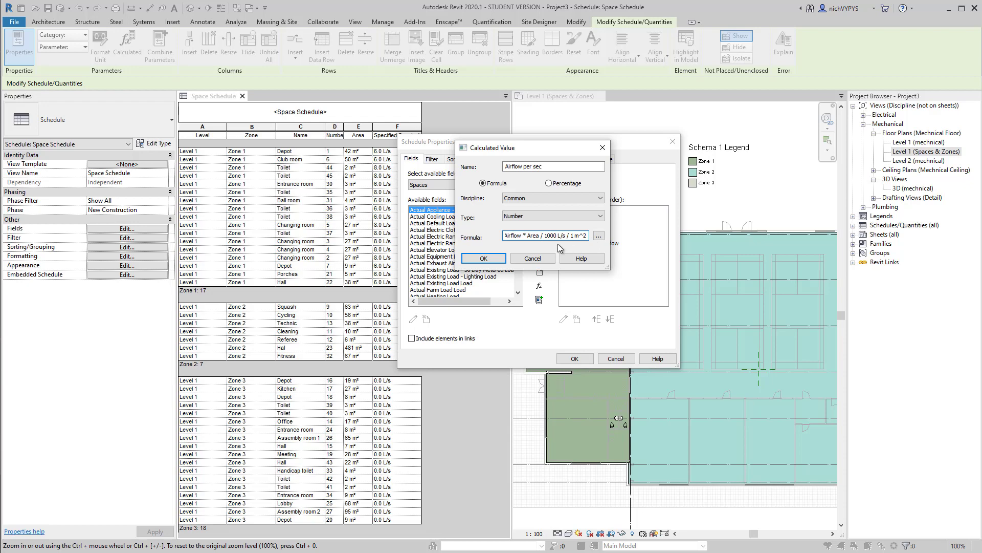
{"action": "left_click", "coordinate": [485, 258]}
{"action": "left_click", "coordinate": [578, 357]}
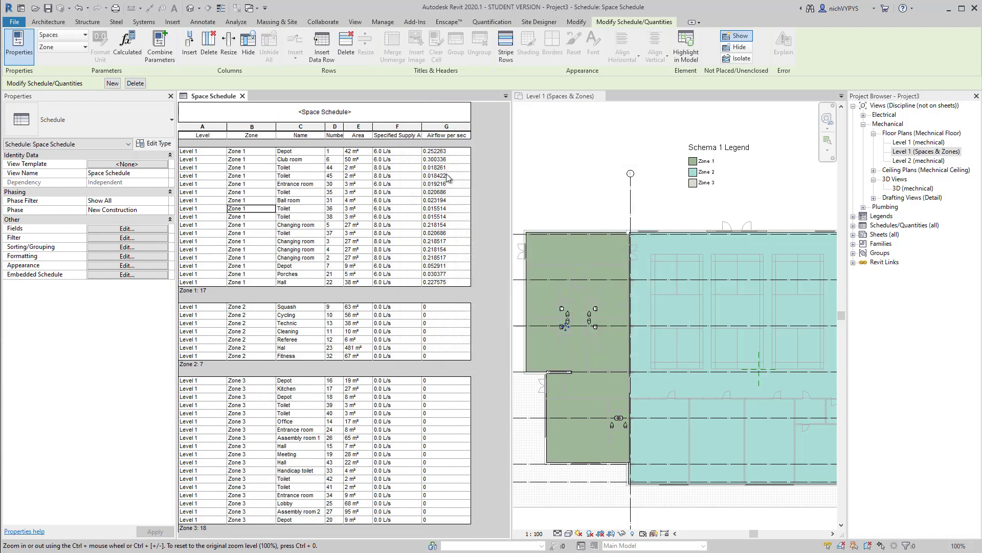
Add calculated field Airflow per hour = Airflow per sec * 3600 and widen the schedule view
{"action": "left_click", "coordinate": [129, 229]}
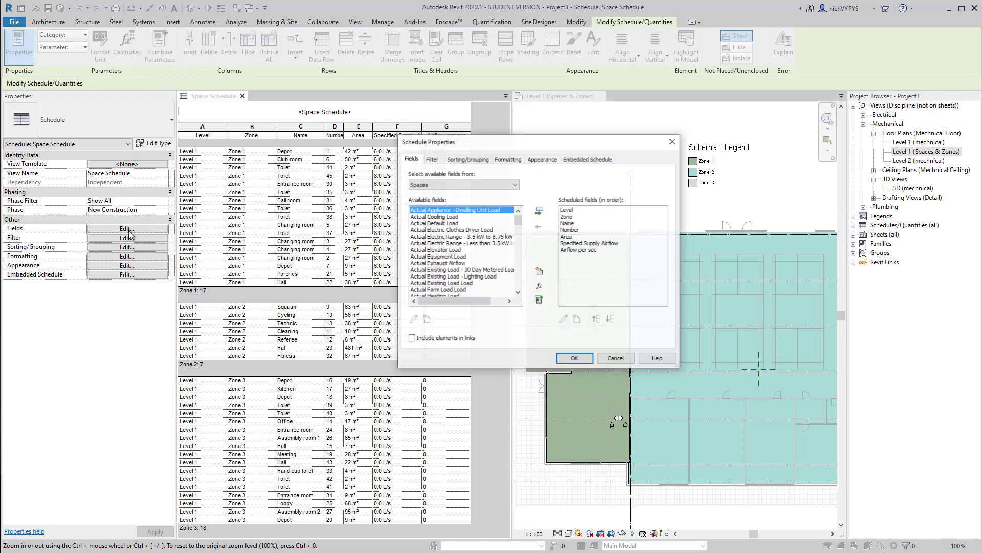
{"action": "left_click_drag", "start_coordinate": [579, 149], "coordinate": [563, 150]}
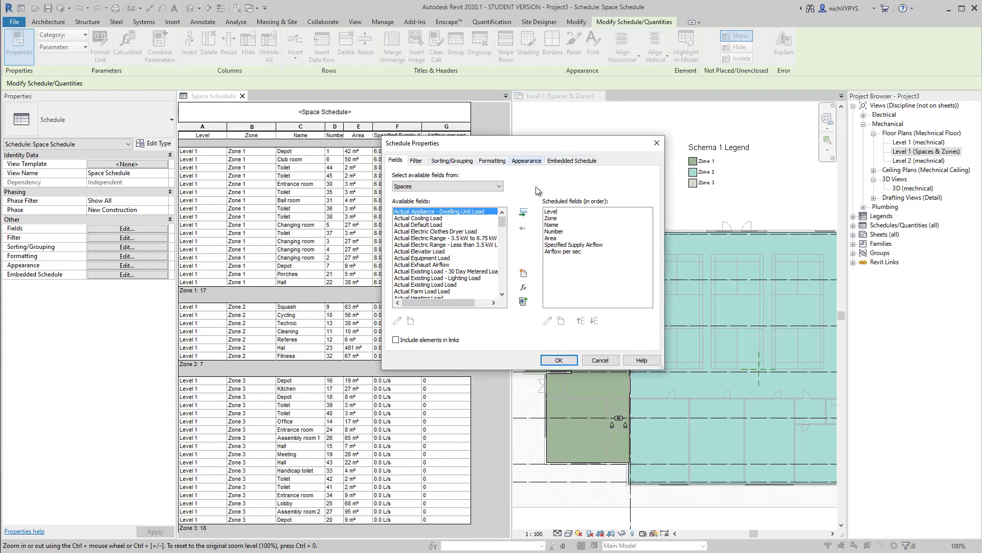
{"action": "left_click", "coordinate": [524, 287]}
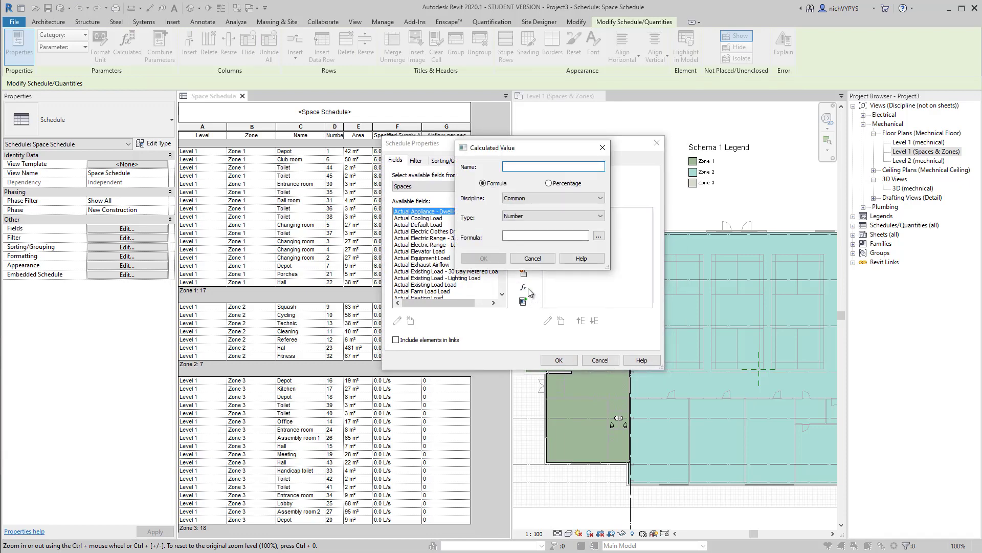
{"action": "type", "text": "Airflow per hour"}
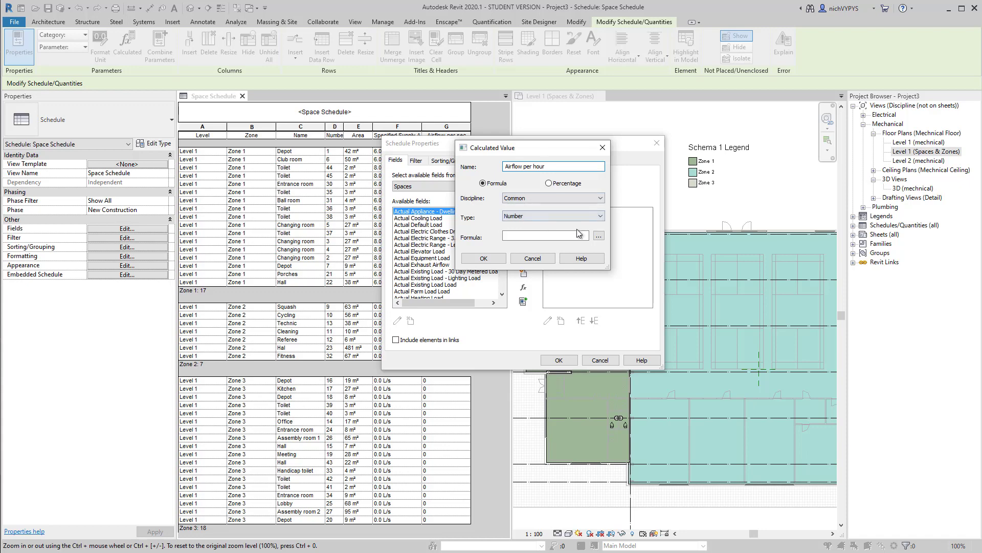
{"action": "left_click", "coordinate": [600, 236]}
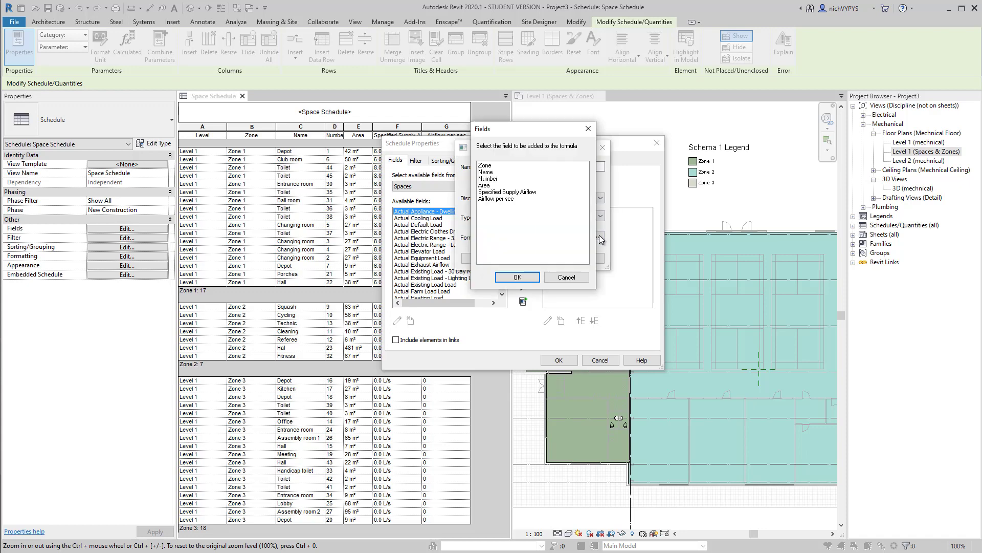
{"action": "left_click", "coordinate": [509, 200]}
{"action": "left_click", "coordinate": [517, 277]}
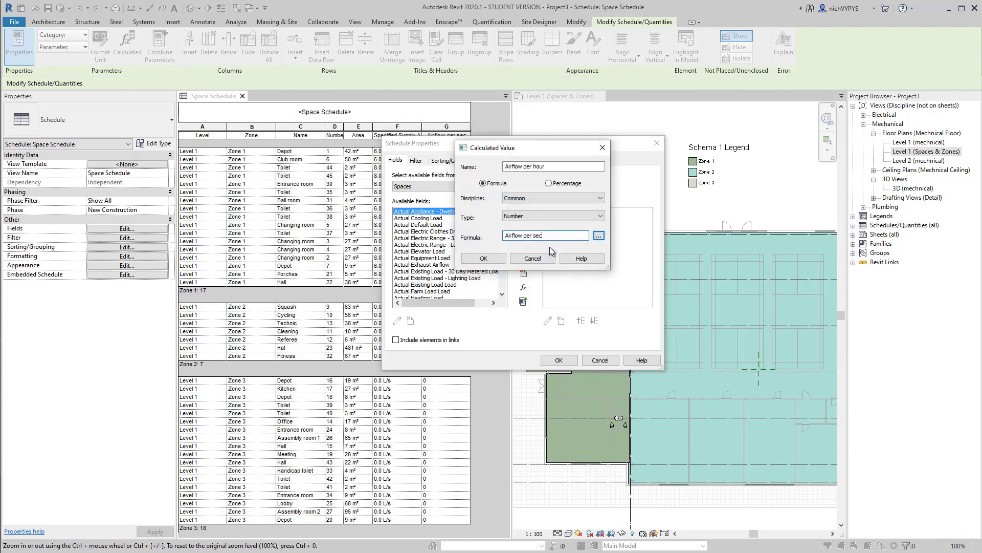
{"action": "left_click", "coordinate": [564, 234]}
{"action": "type", "text": "*"}
{"action": "left_click", "coordinate": [483, 258]}
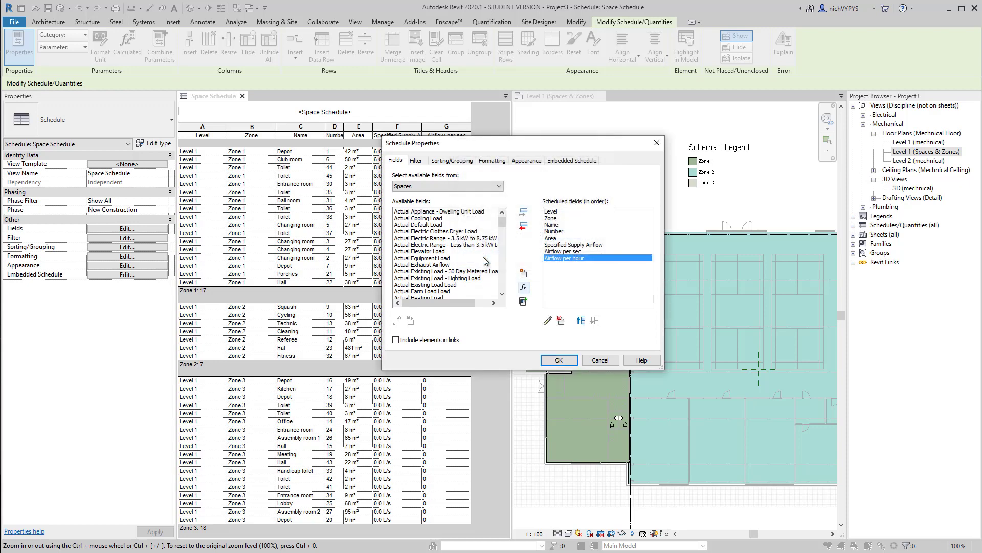
{"action": "left_click", "coordinate": [558, 359]}
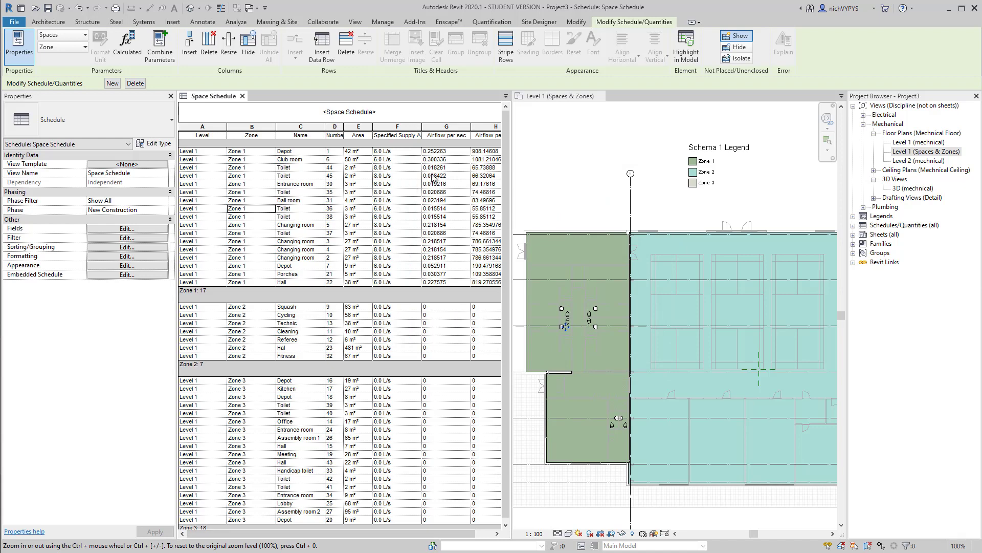
{"action": "left_click_drag", "start_coordinate": [512, 155], "coordinate": [533, 156]}
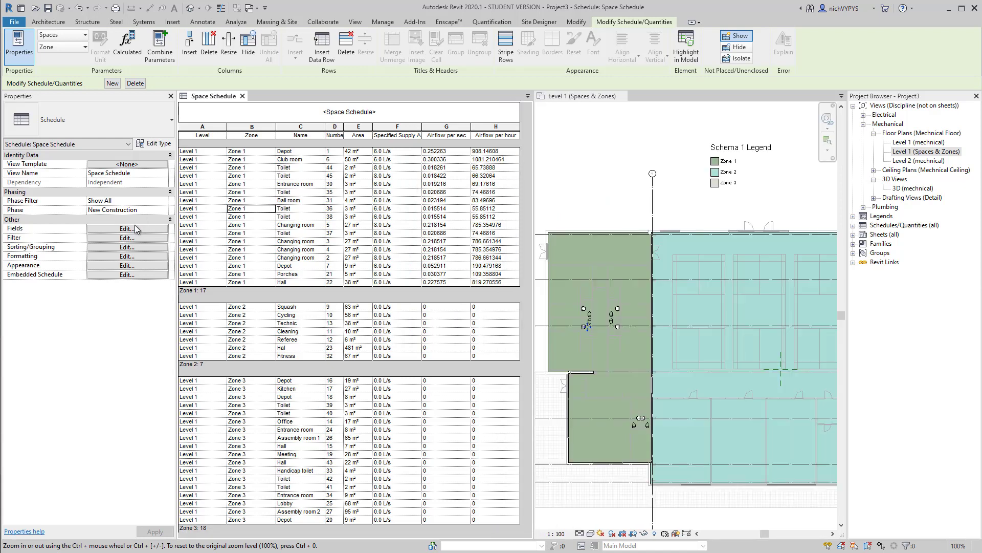
Format the Airflow per sec column as Fixed with 1 decimal place
{"action": "left_click", "coordinate": [136, 229]}
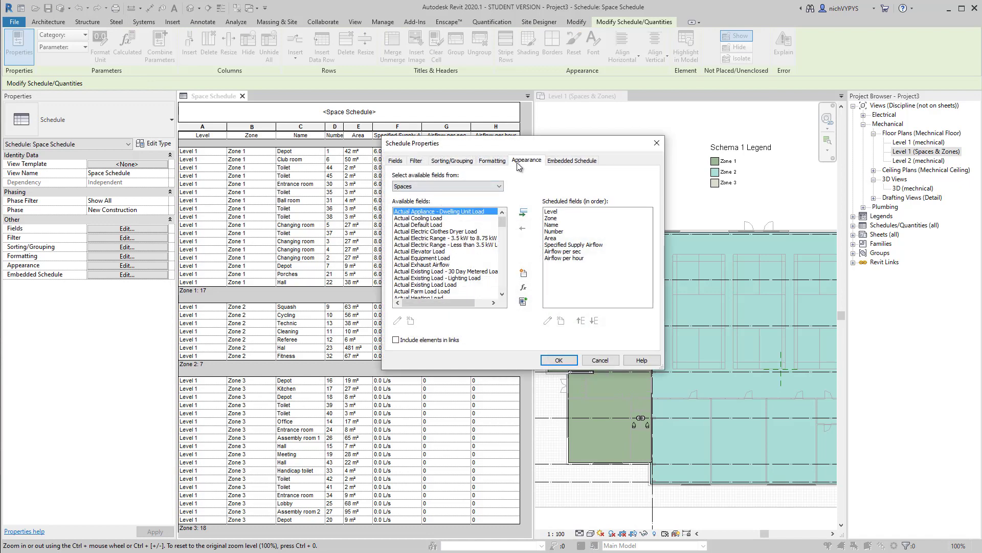
{"action": "left_click", "coordinate": [526, 160]}
{"action": "left_click", "coordinate": [492, 160]}
{"action": "left_click", "coordinate": [425, 224]}
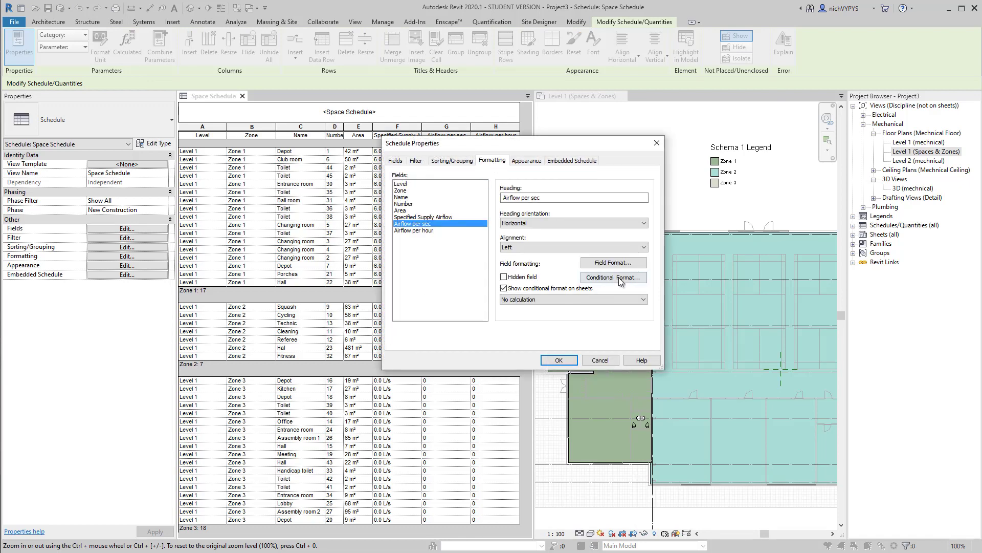
{"action": "left_click", "coordinate": [604, 262]}
{"action": "left_click", "coordinate": [448, 187]}
{"action": "left_click", "coordinate": [522, 202]}
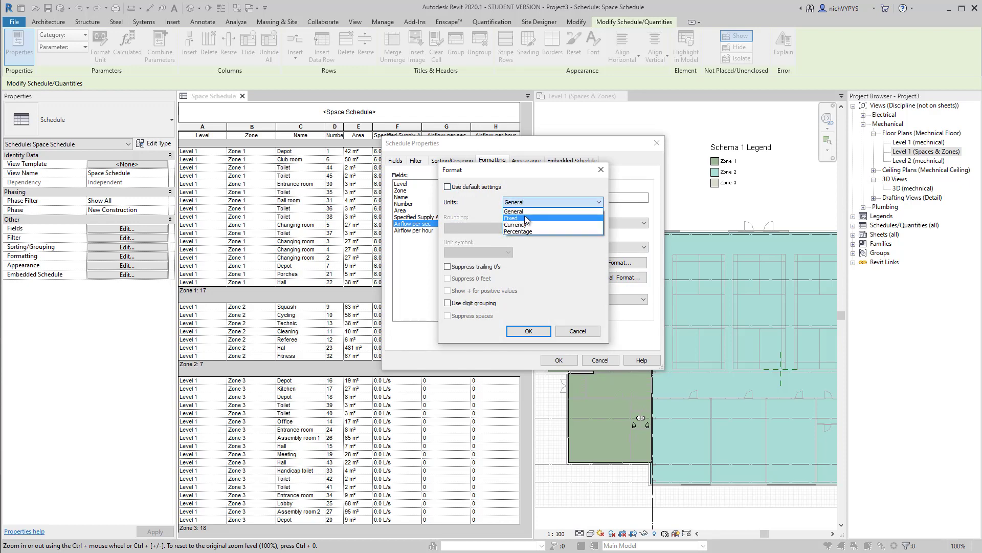
{"action": "left_click", "coordinate": [524, 217]}
{"action": "left_click", "coordinate": [497, 232]}
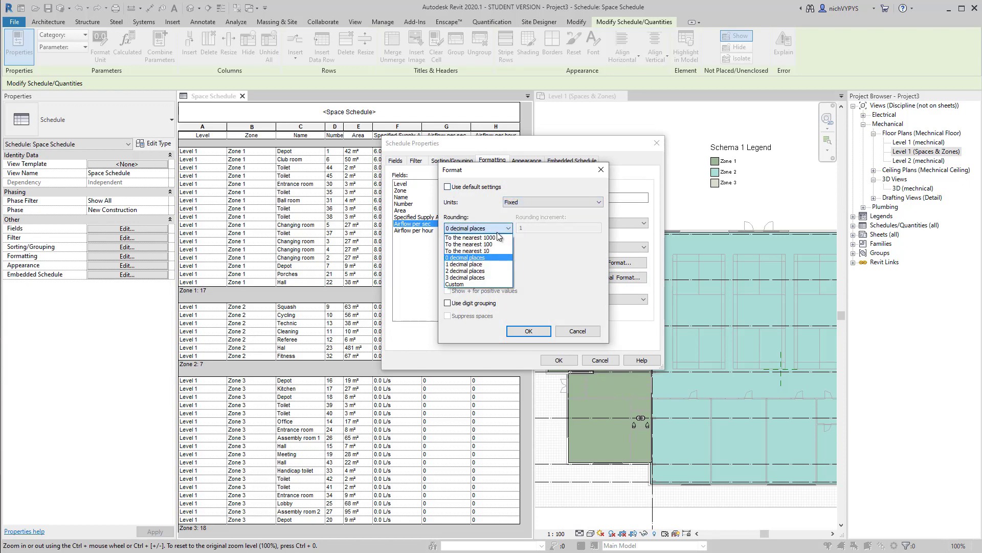
{"action": "left_click", "coordinate": [481, 242]}
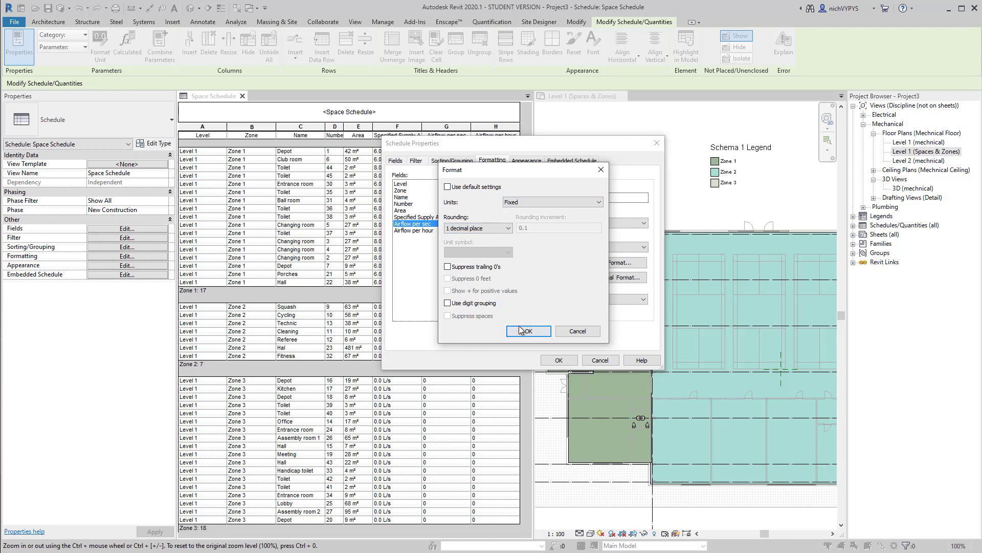
{"action": "left_click", "coordinate": [528, 331]}
Format the Airflow per hour column as Fixed with 1 decimal place too
{"action": "left_click", "coordinate": [602, 264]}
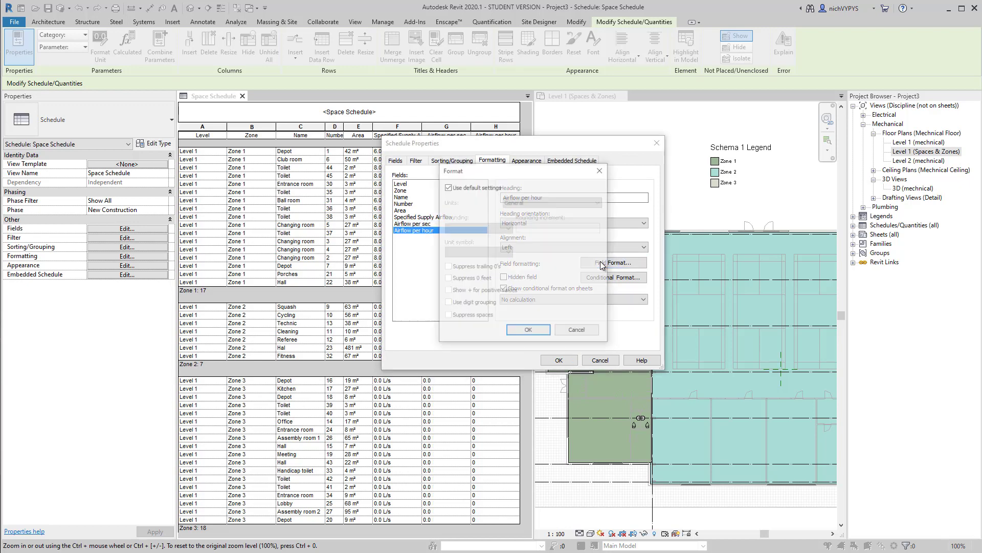
{"action": "left_click", "coordinate": [467, 188]}
{"action": "left_click", "coordinate": [552, 202]}
{"action": "left_click", "coordinate": [520, 218]}
{"action": "left_click", "coordinate": [501, 228]}
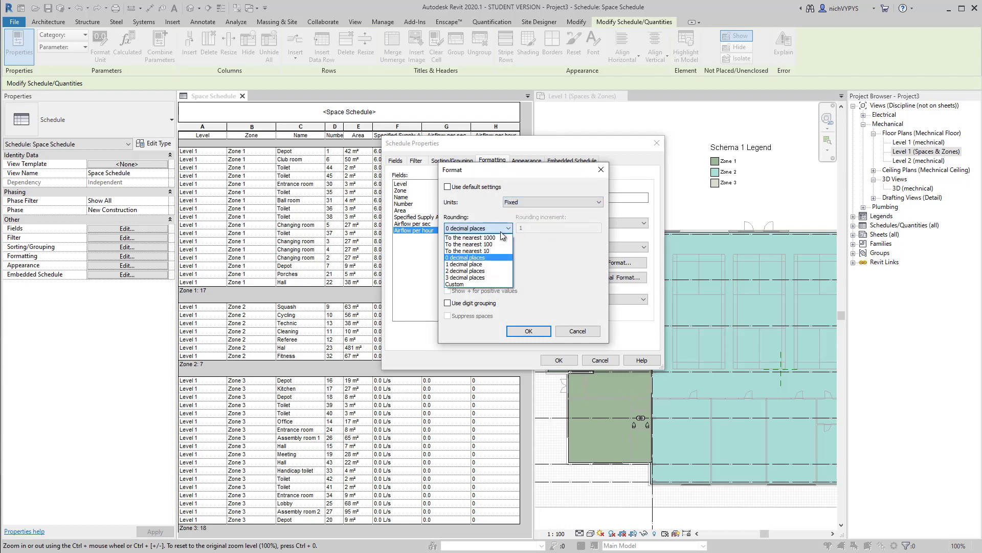
{"action": "left_click", "coordinate": [478, 243]}
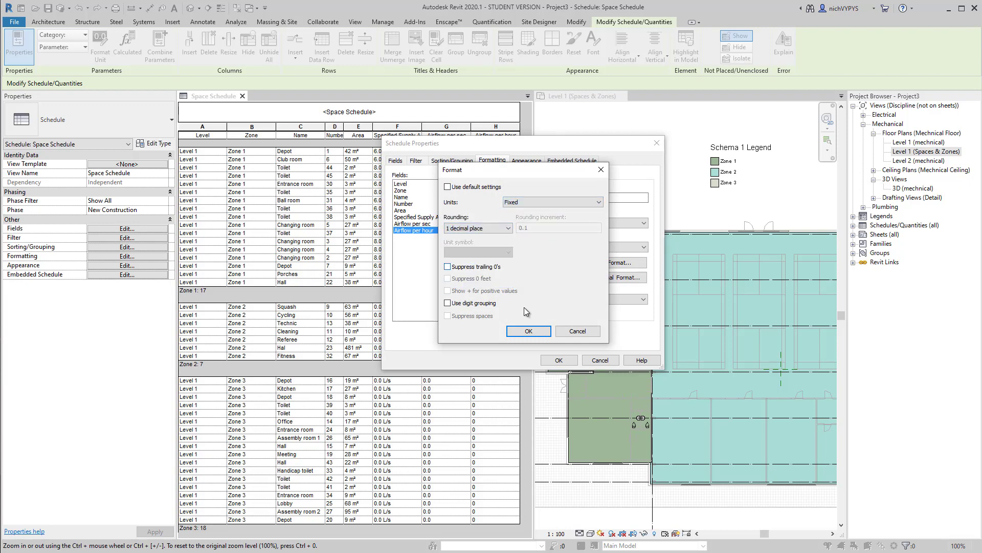
{"action": "left_click", "coordinate": [537, 332]}
{"action": "left_click", "coordinate": [561, 359]}
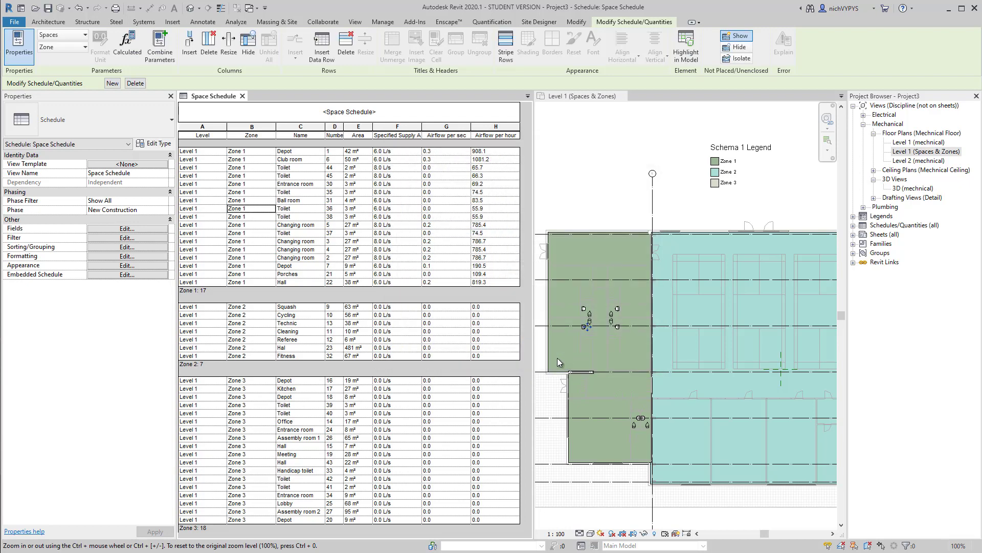
Set Airflow per hour to Calculate totals so each zone footer shows its sum
{"action": "left_click", "coordinate": [147, 255]}
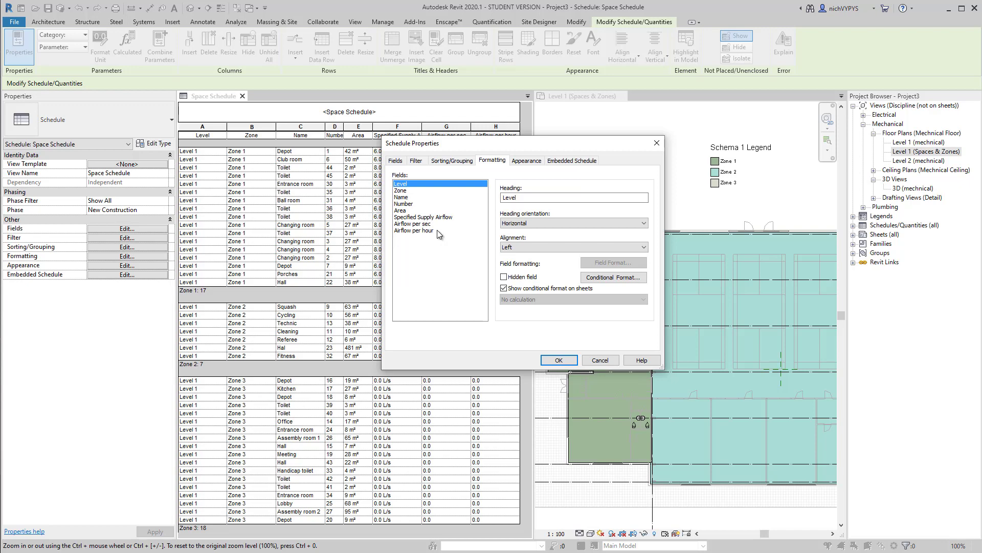
{"action": "left_click", "coordinate": [437, 231]}
{"action": "left_click", "coordinate": [542, 298]}
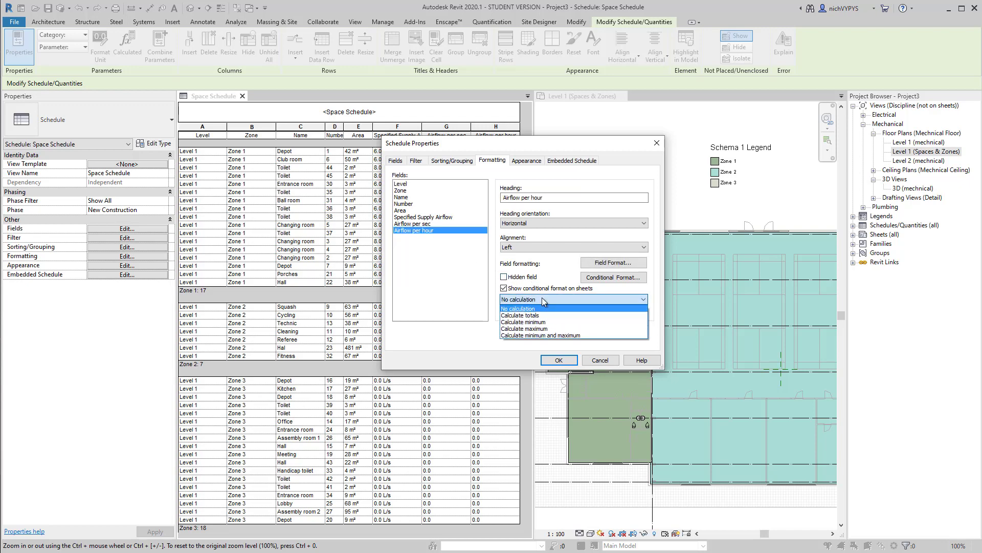
{"action": "left_click", "coordinate": [544, 313]}
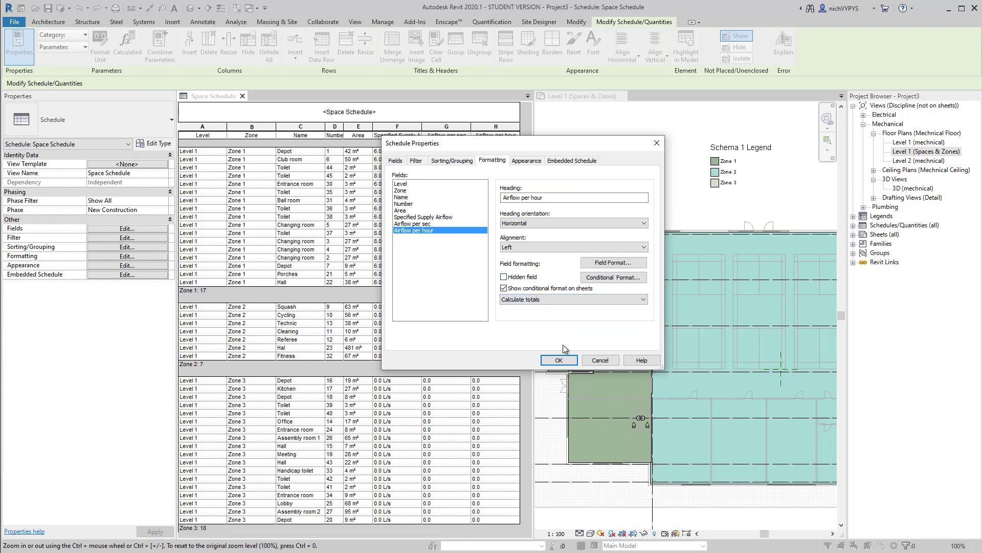
{"action": "left_click", "coordinate": [562, 359]}
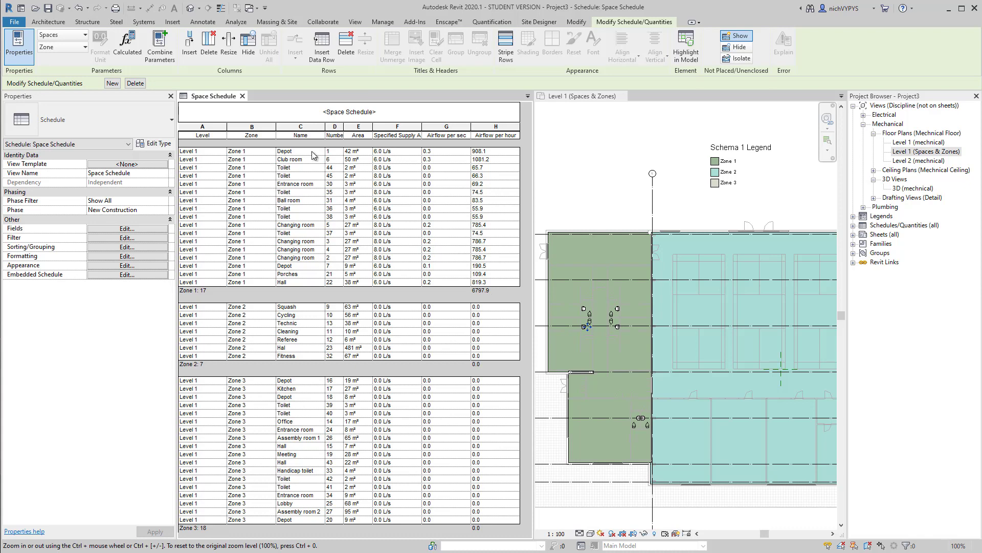
Add the Volume field to the schedule, positioned just after Area
{"action": "left_click", "coordinate": [126, 230]}
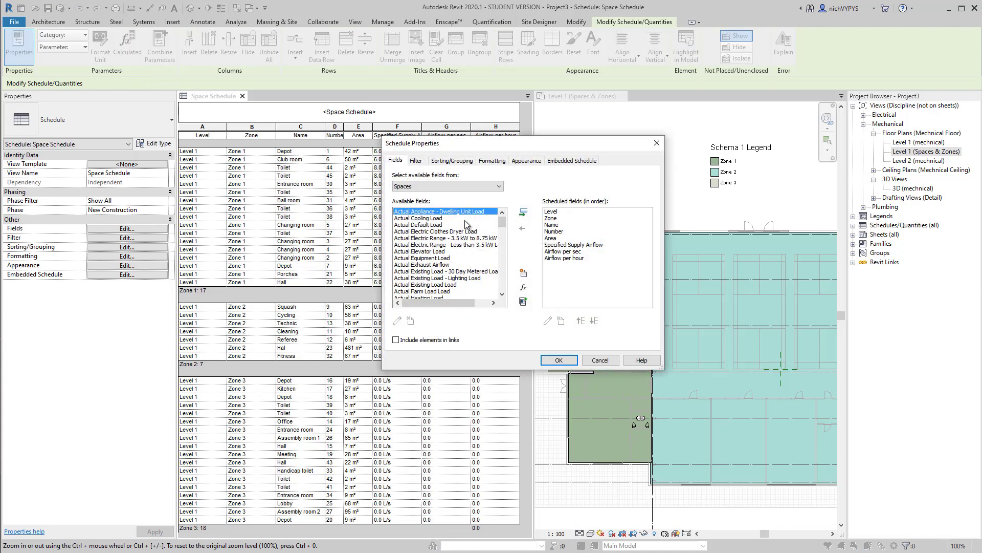
{"action": "left_click_drag", "start_coordinate": [499, 218], "coordinate": [501, 286]}
{"action": "left_click", "coordinate": [405, 285]}
{"action": "left_click", "coordinate": [523, 212]}
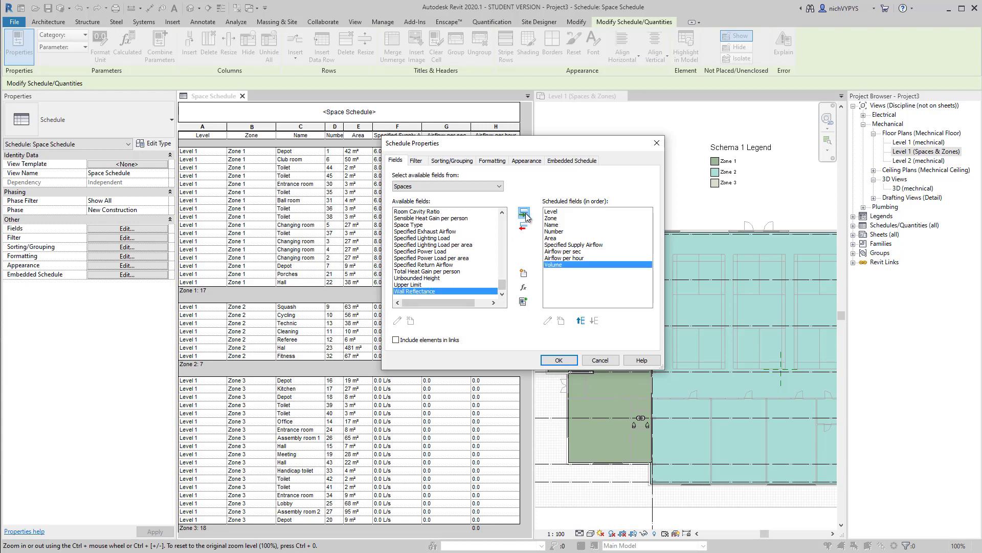
{"action": "left_click", "coordinate": [581, 320]}
{"action": "left_click", "coordinate": [581, 321]}
{"action": "left_click", "coordinate": [581, 320]}
{"action": "left_click", "coordinate": [581, 321]}
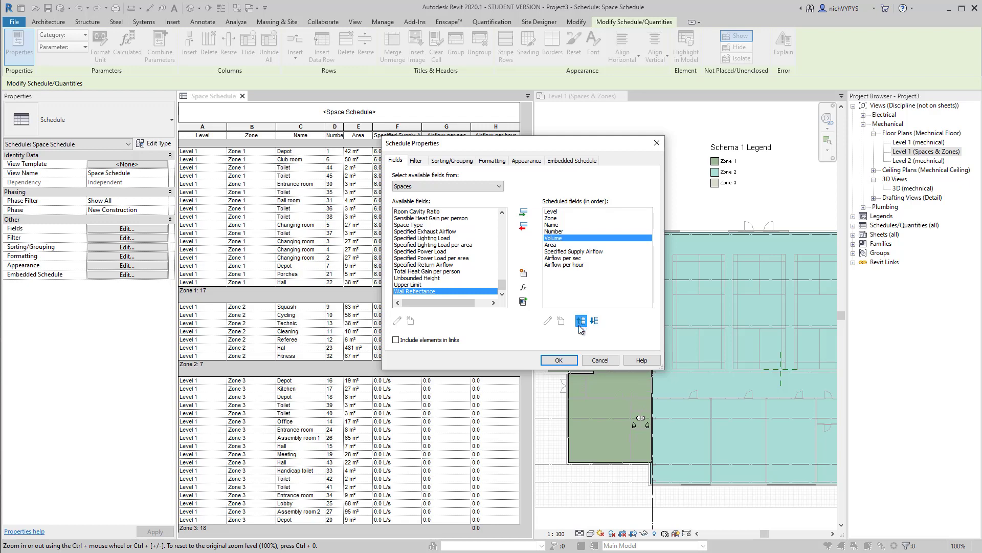
{"action": "left_click", "coordinate": [593, 320]}
{"action": "left_click", "coordinate": [559, 360]}
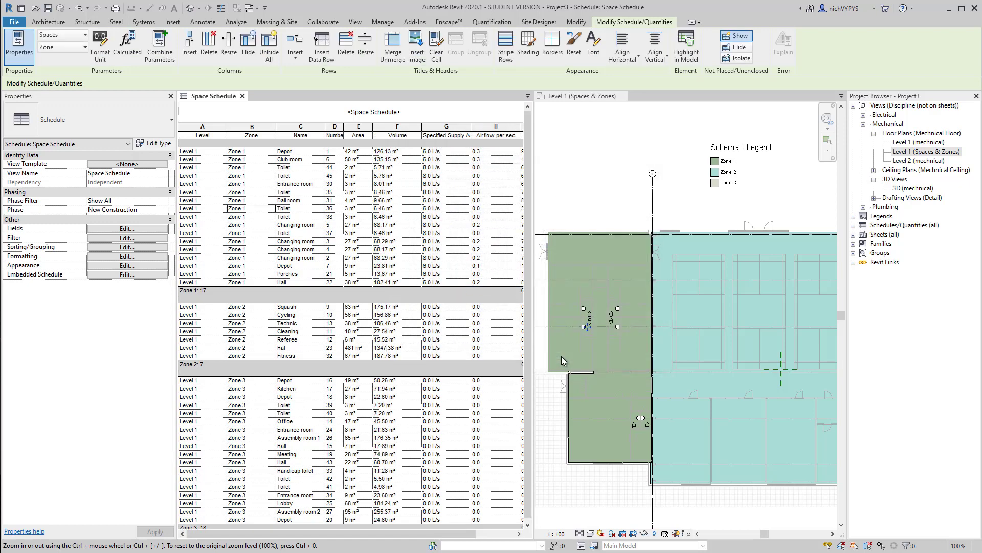
Set Volume to Calculate totals so each zone footer sums its volume
{"action": "left_click", "coordinate": [128, 256]}
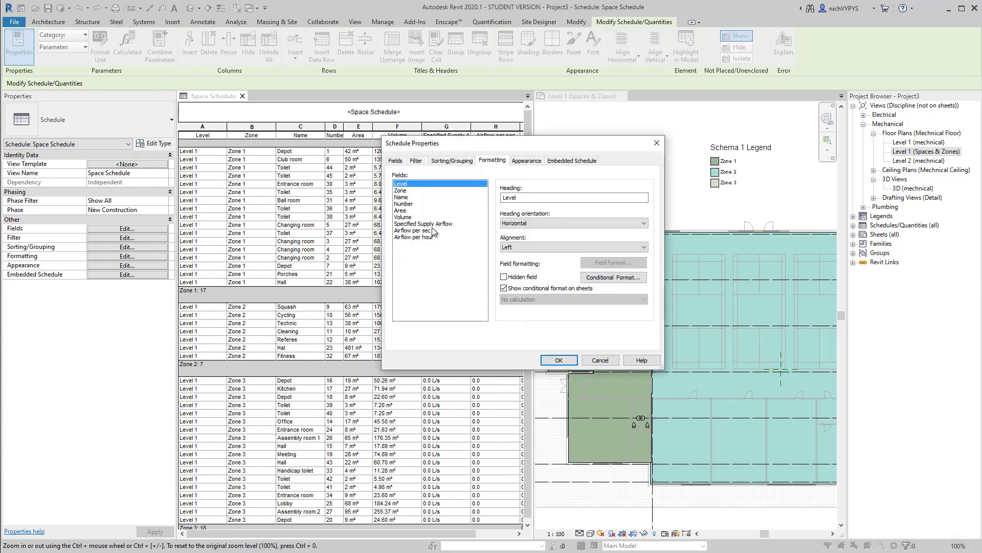
{"action": "left_click", "coordinate": [421, 218]}
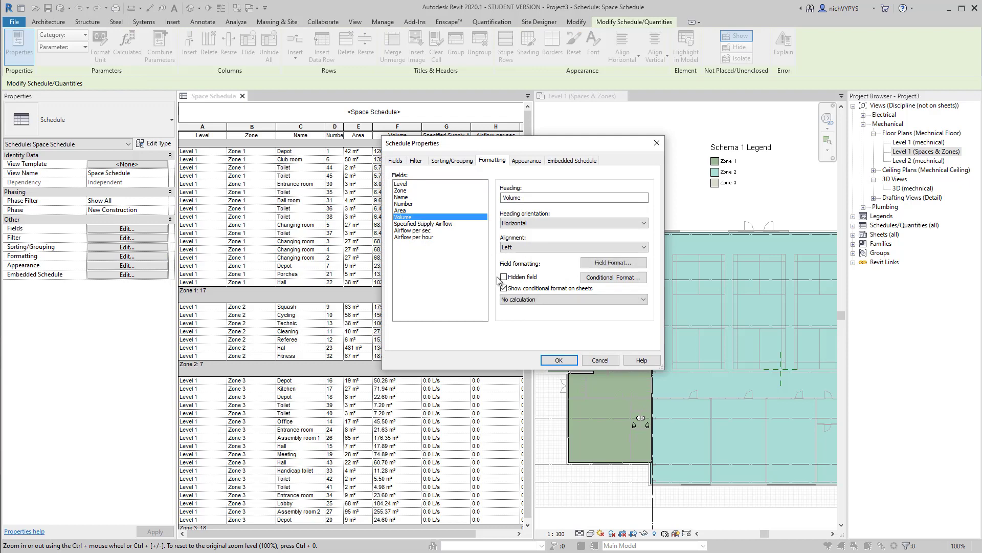
{"action": "left_click", "coordinate": [532, 299]}
{"action": "left_click", "coordinate": [543, 315]}
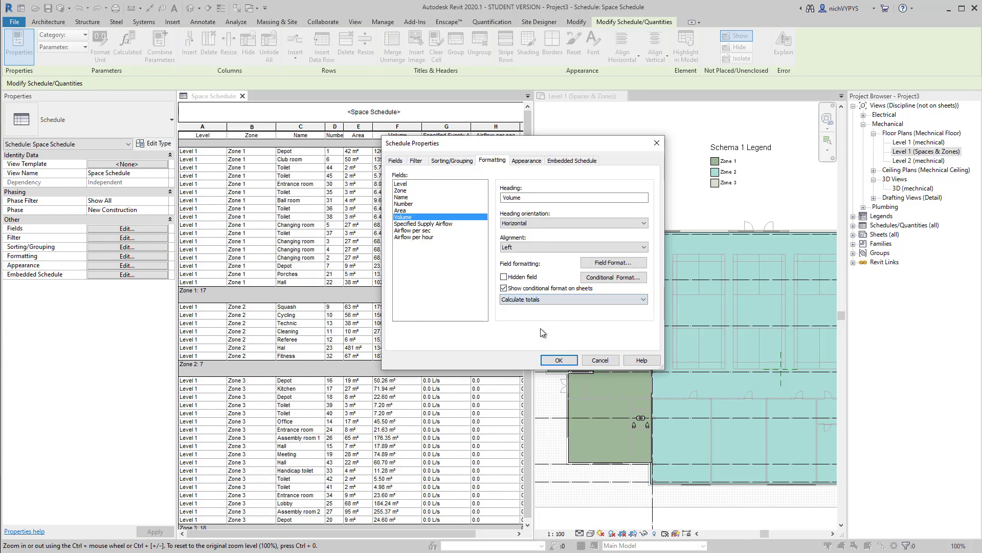
{"action": "left_click", "coordinate": [558, 360]}
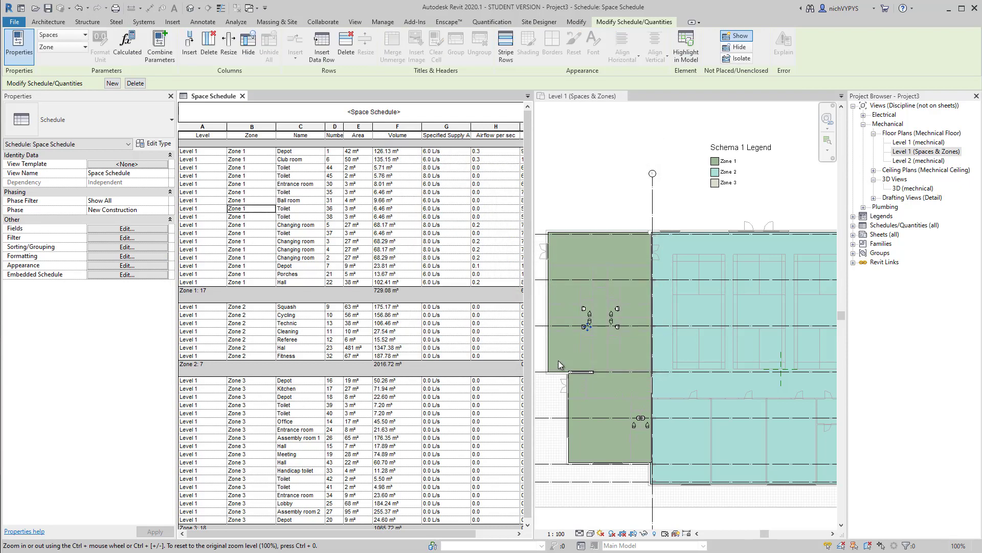
In the Level 1 plan, give the Depot space a Limit Offset of 3200
{"action": "left_click", "coordinate": [595, 193]}
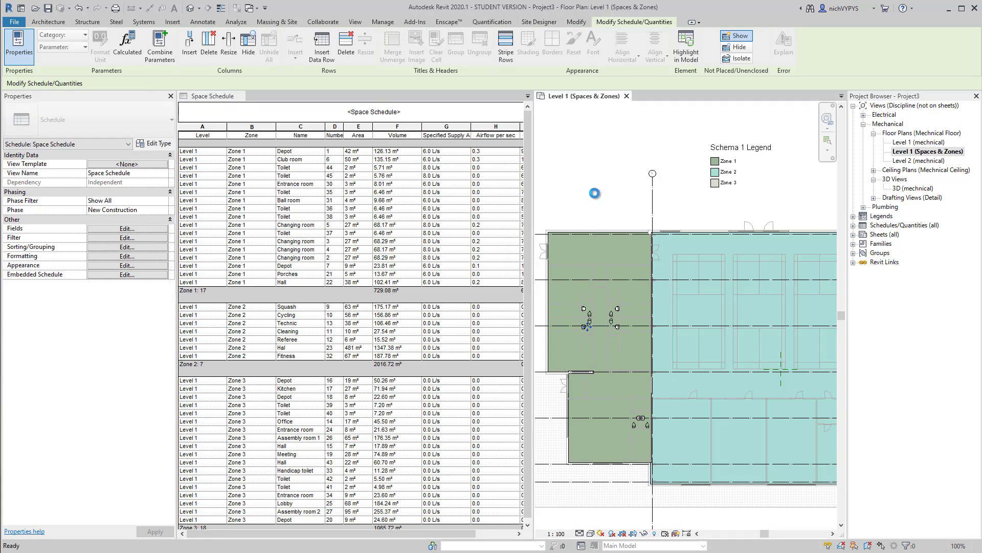
{"action": "left_click", "coordinate": [450, 384]}
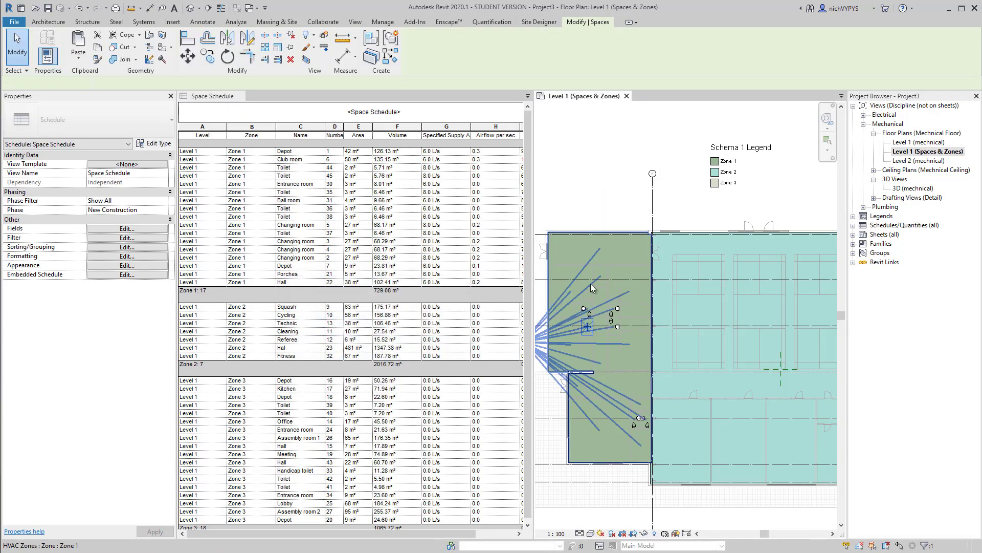
{"action": "left_click", "coordinate": [603, 253]}
{"action": "left_click", "coordinate": [604, 253]}
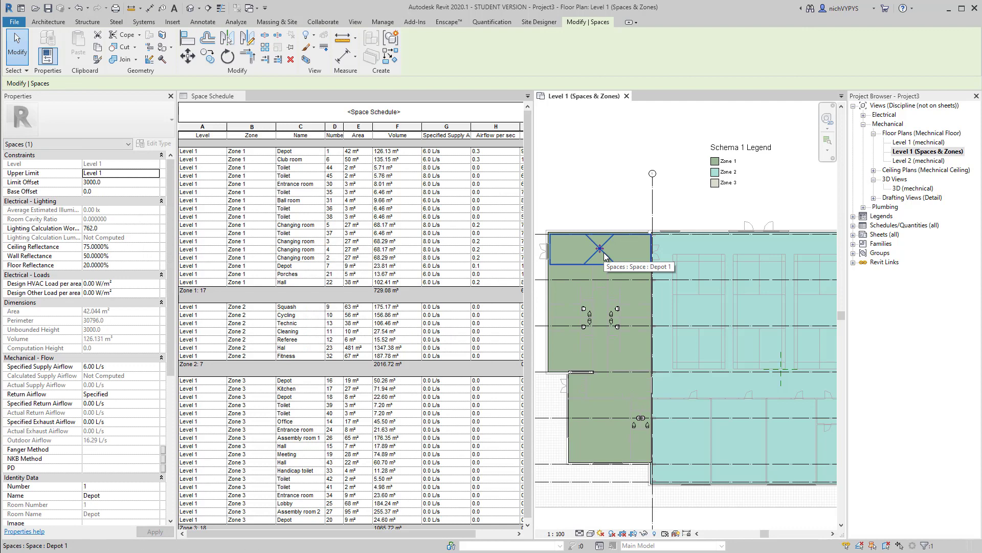
{"action": "left_click", "coordinate": [135, 183]}
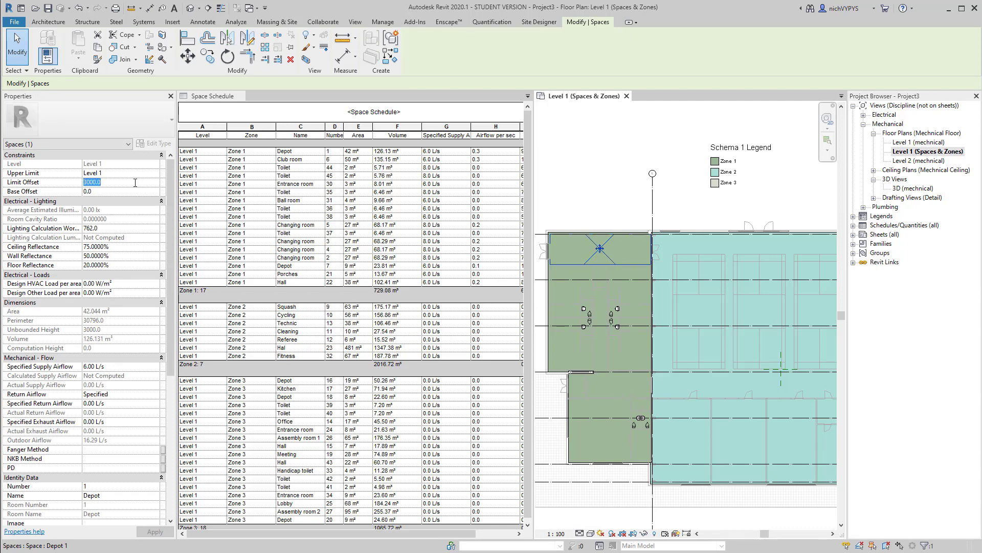
{"action": "type", "text": "3200"}
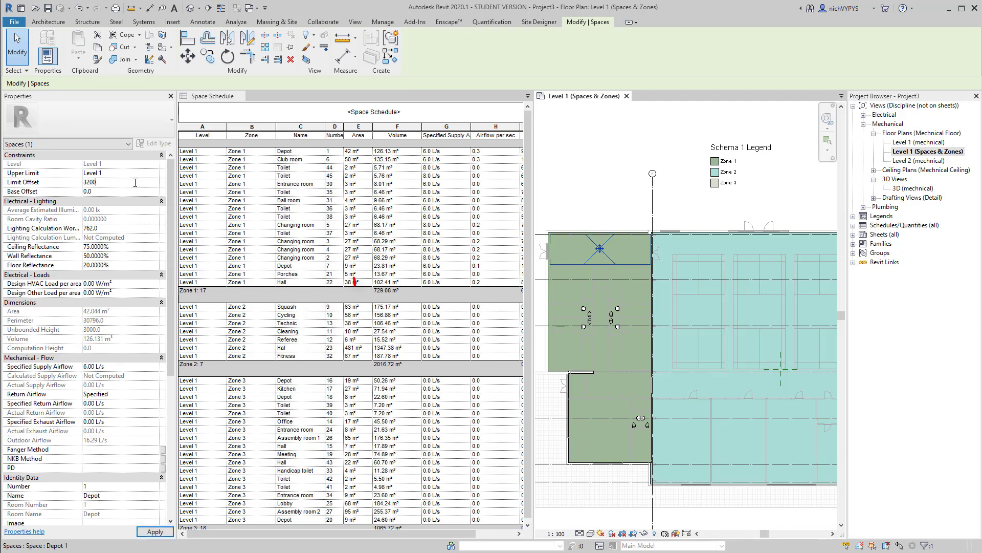
{"action": "left_click", "coordinate": [153, 533]}
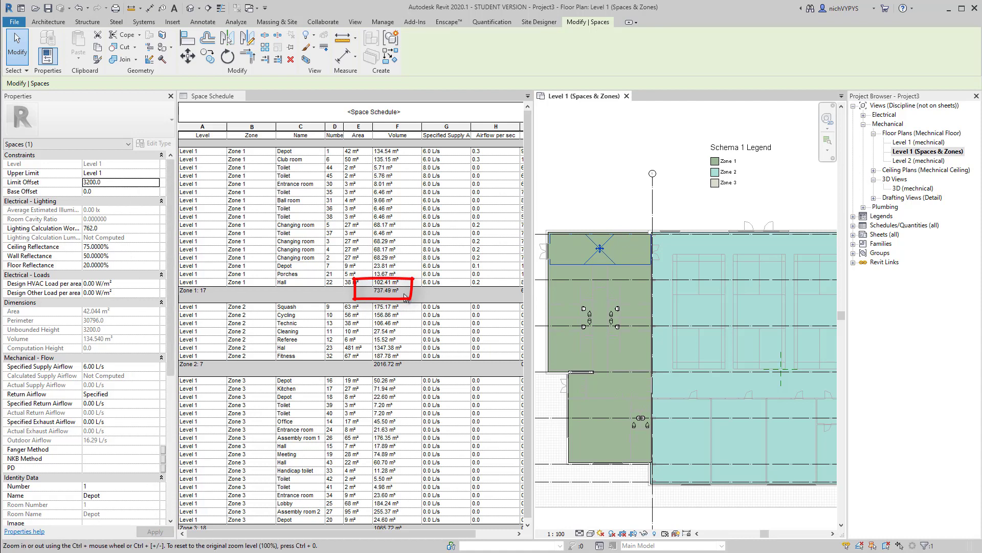